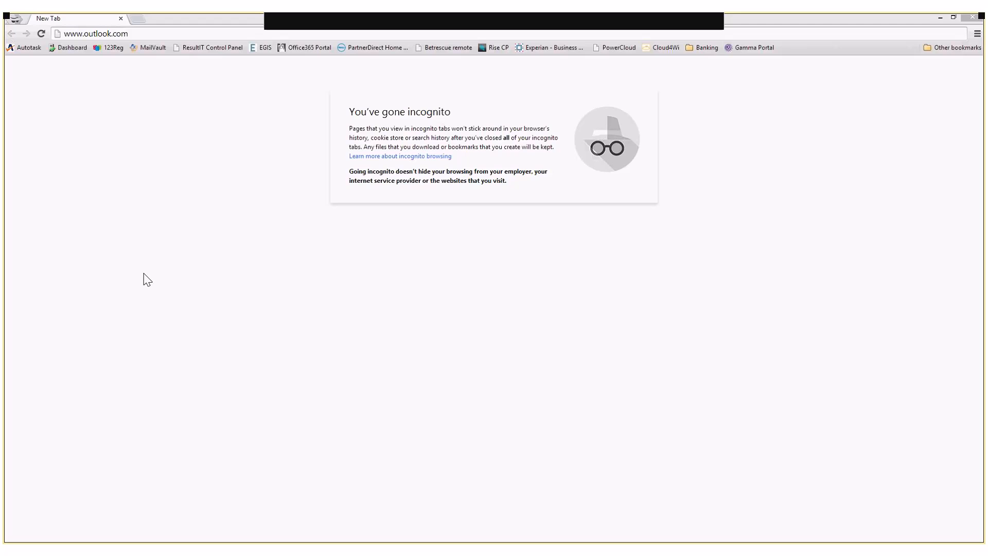
click(142, 34)
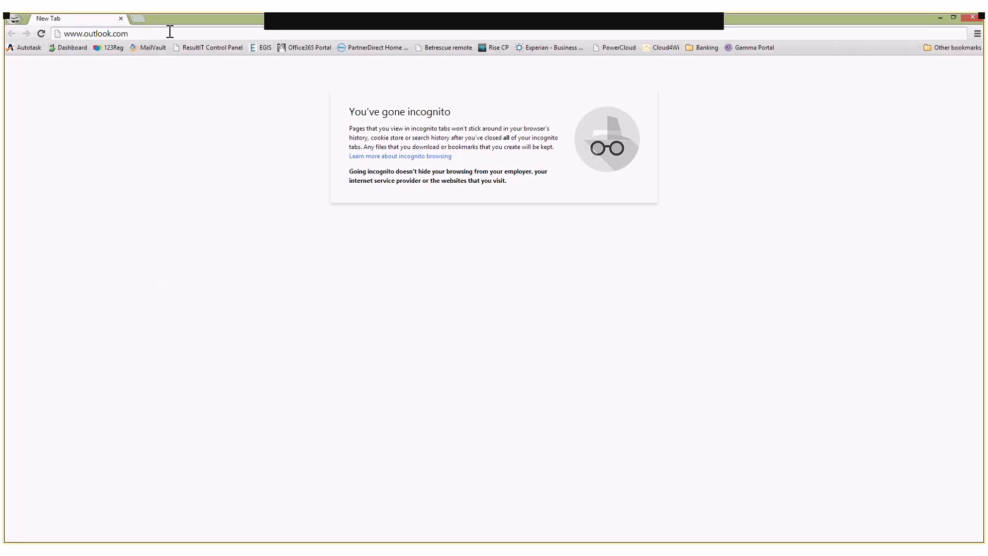
key(Return)
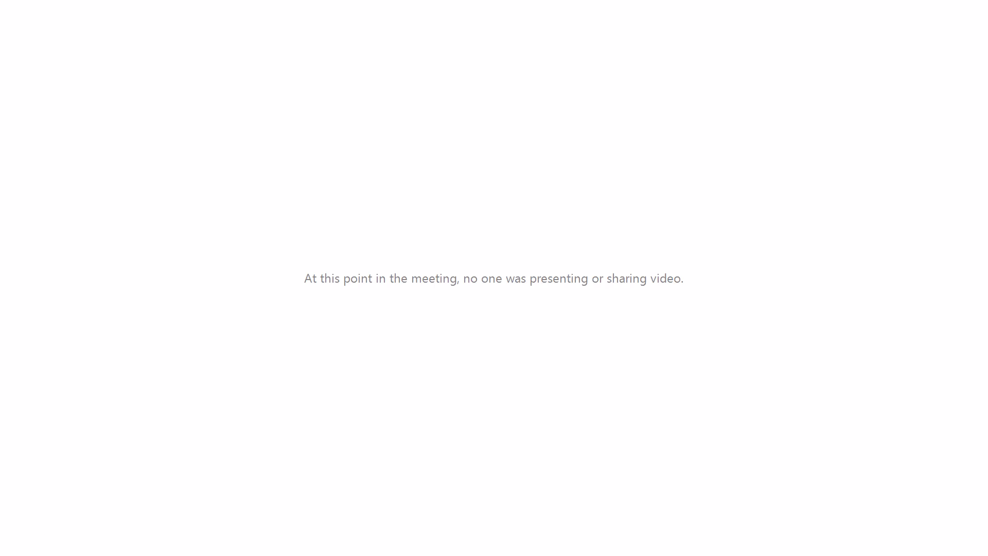
click(680, 313)
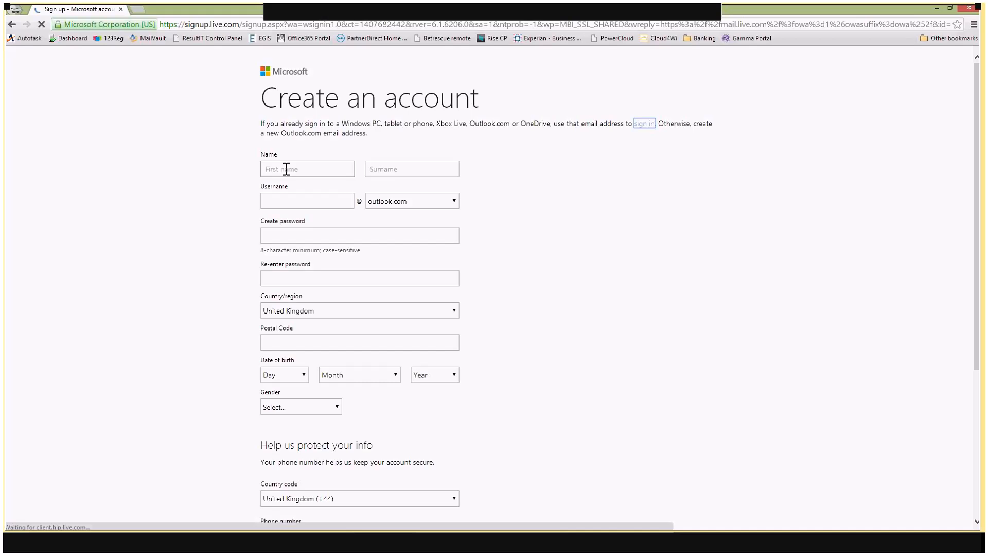
Enter the account holder's first name and surname, and choose a username on the sign-up form
click(286, 169)
text(Joh)
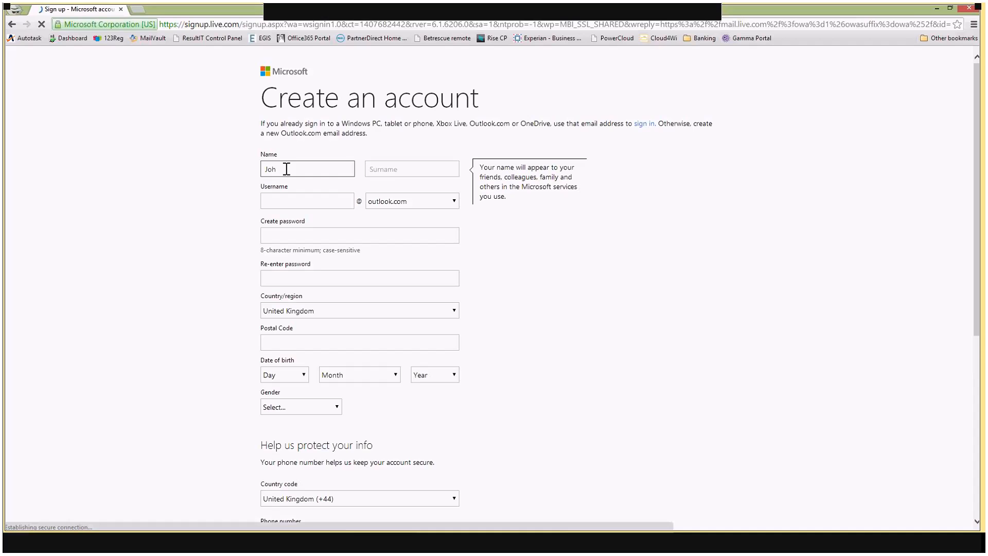
text(n)
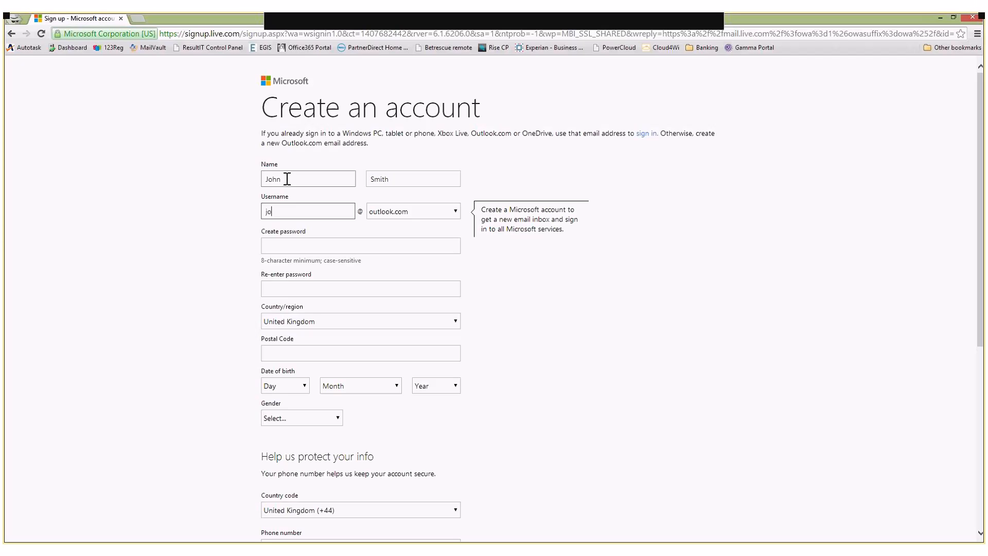
key(Tab)
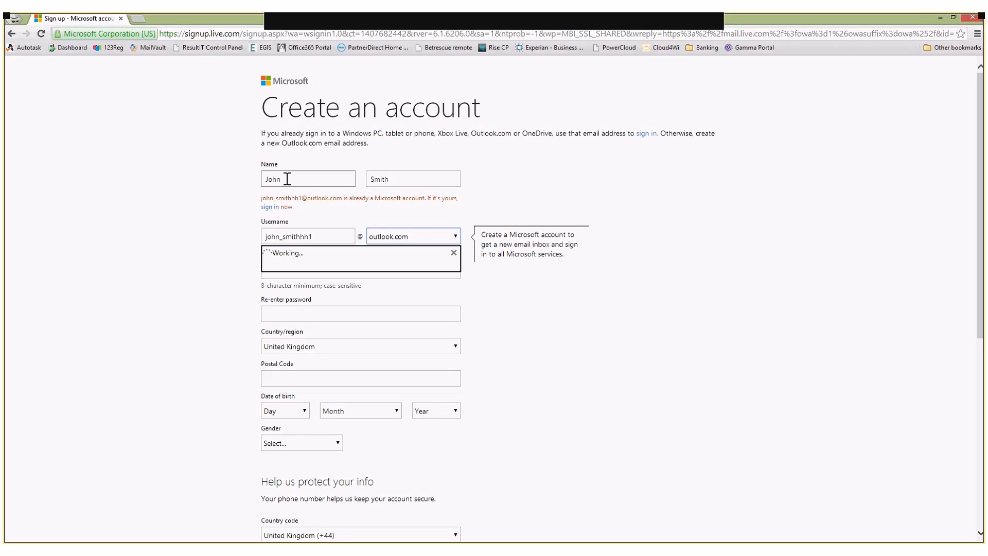
Replace the trailing digit of the username with 2014
click(329, 233)
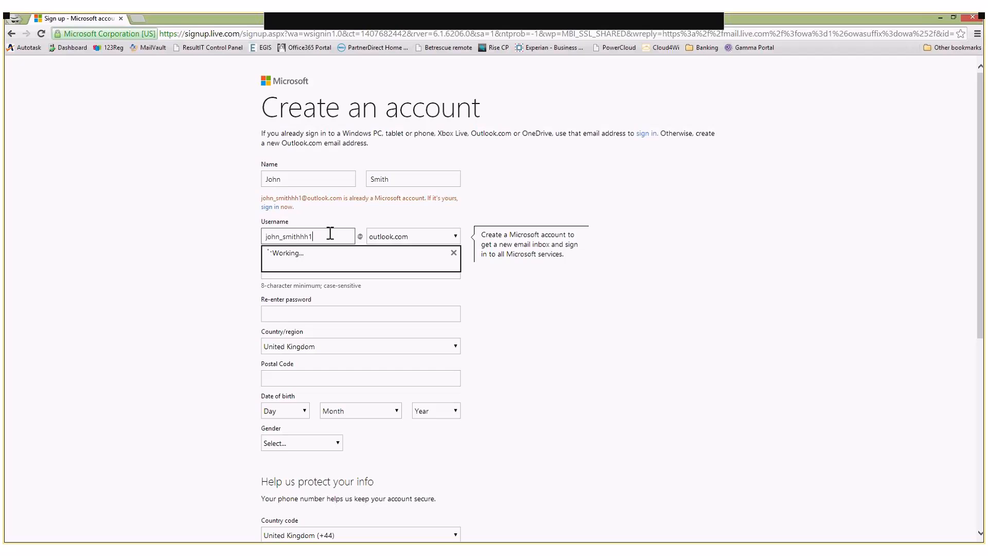
key(BackSpace)
text(2014)
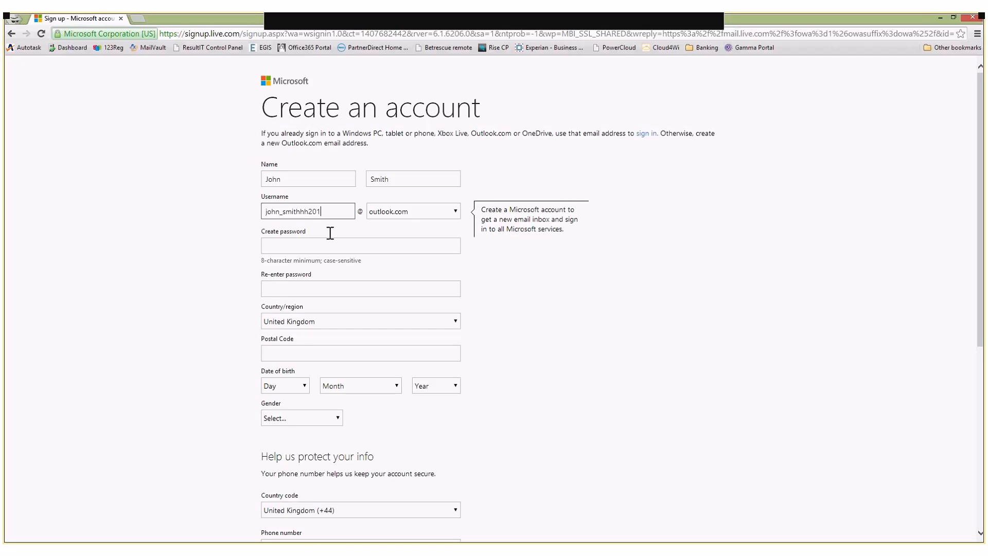
key(Tab)
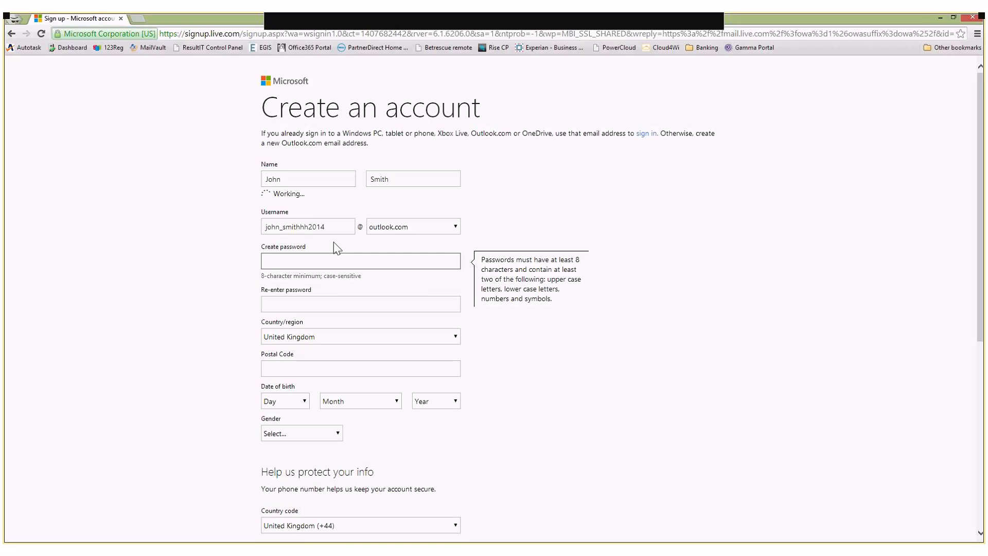
Create the account password and re-enter it in the confirmation field
click(349, 263)
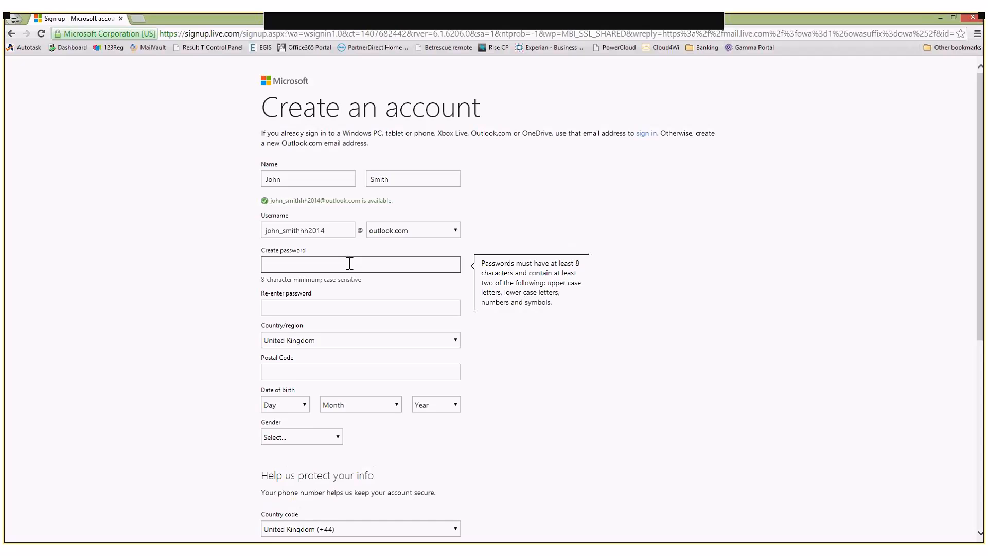
text(•••••••••••)
key(Tab)
text(•••••••••••)
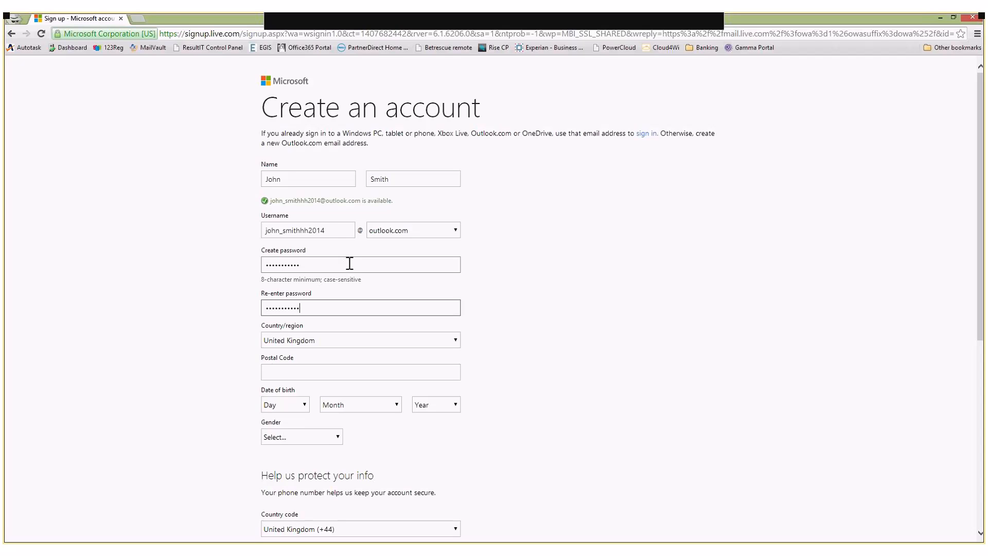
Copy the chosen username to the clipboard
double_click(296, 230)
right_click(301, 231)
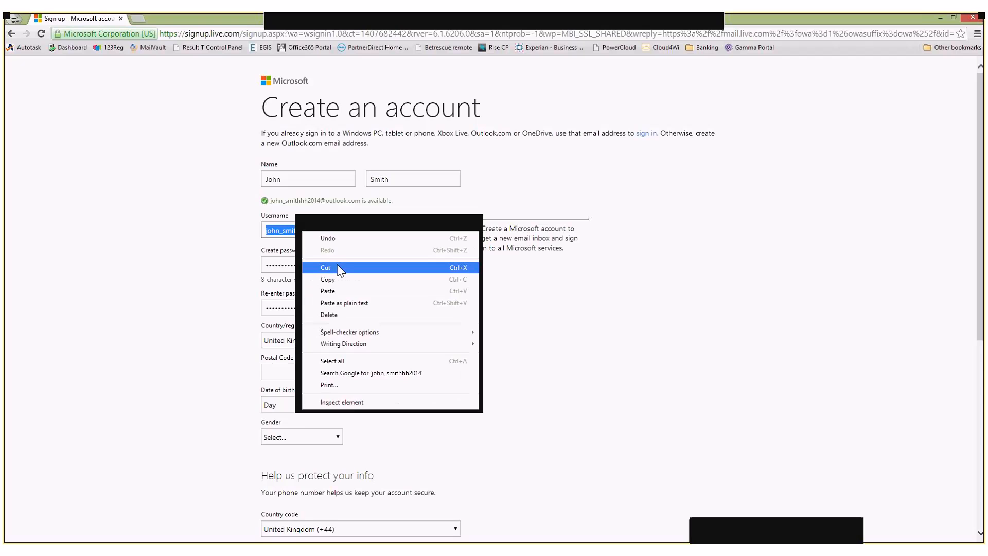
click(328, 279)
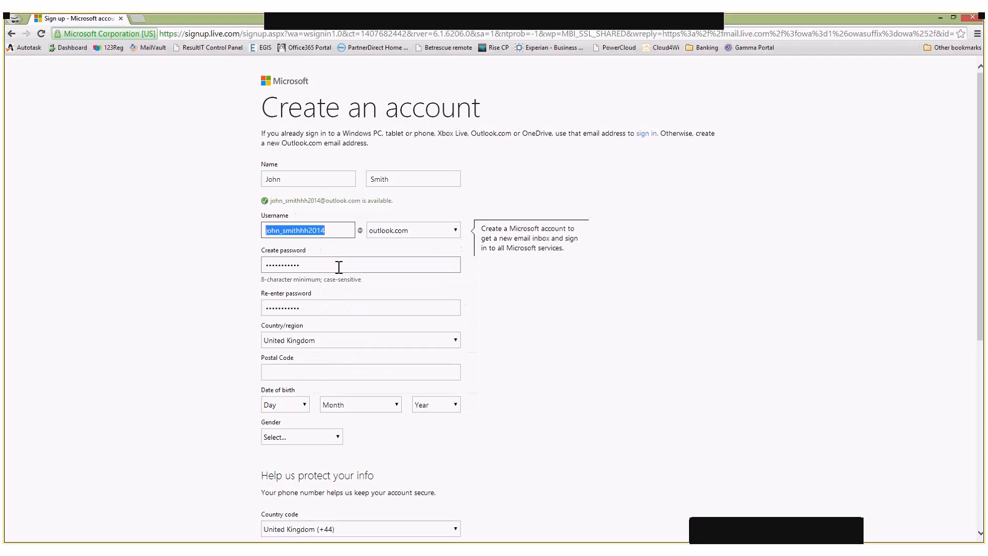
click(339, 267)
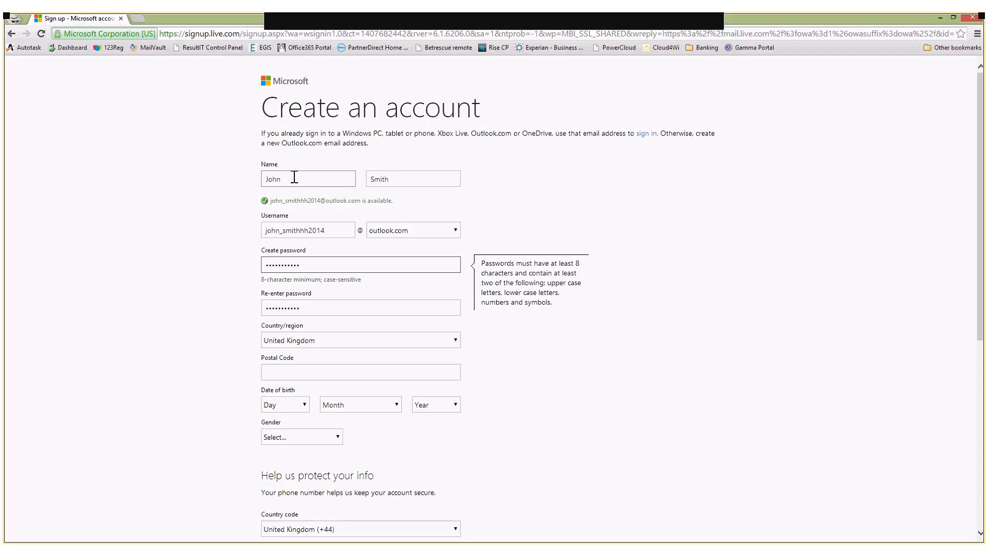
Fill in the postal code field
click(319, 372)
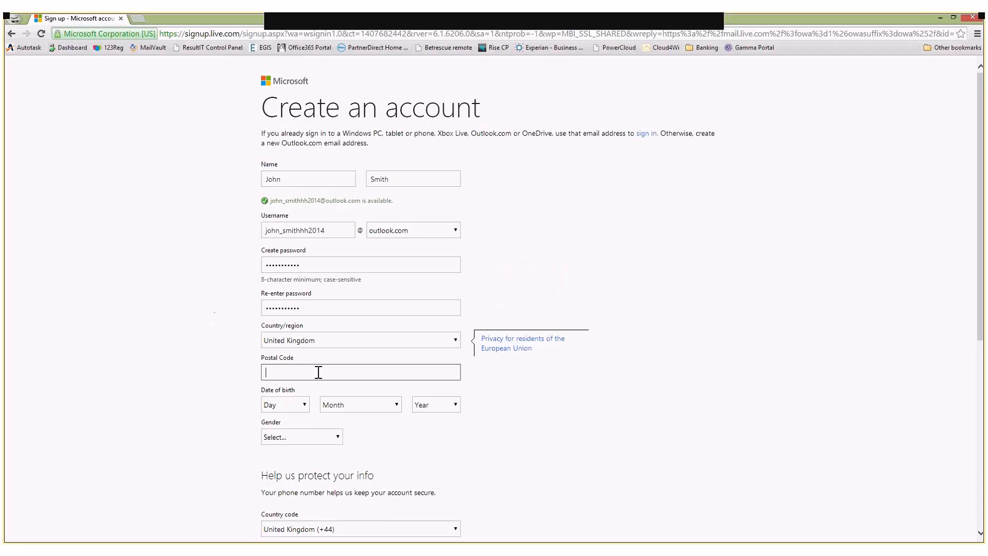
text(HG5 8BS)
Select the day, month and year of the date of birth
click(304, 404)
click(282, 354)
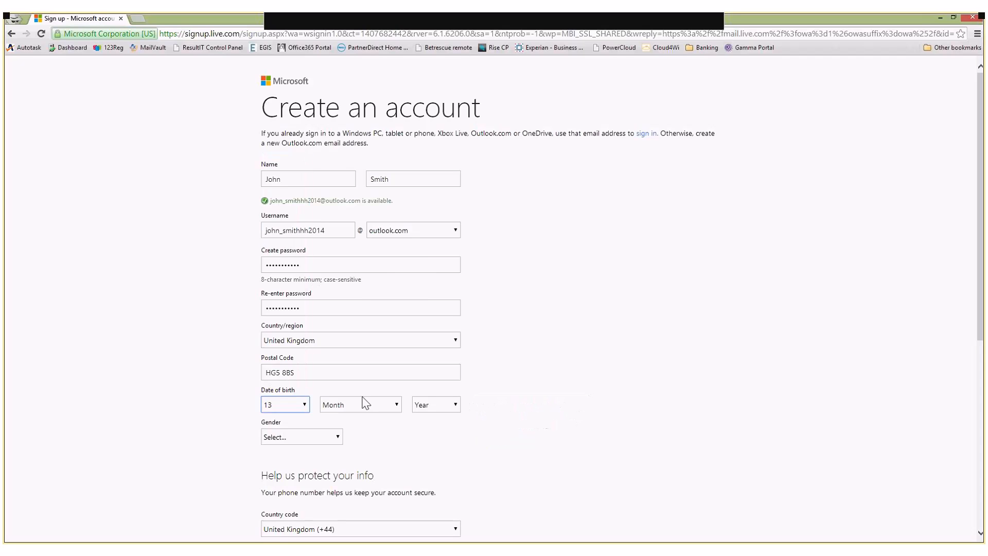
key(Tab)
key(s)
click(448, 406)
scroll(442, 347, down, 8)
scroll(443, 348, down, 3)
click(440, 346)
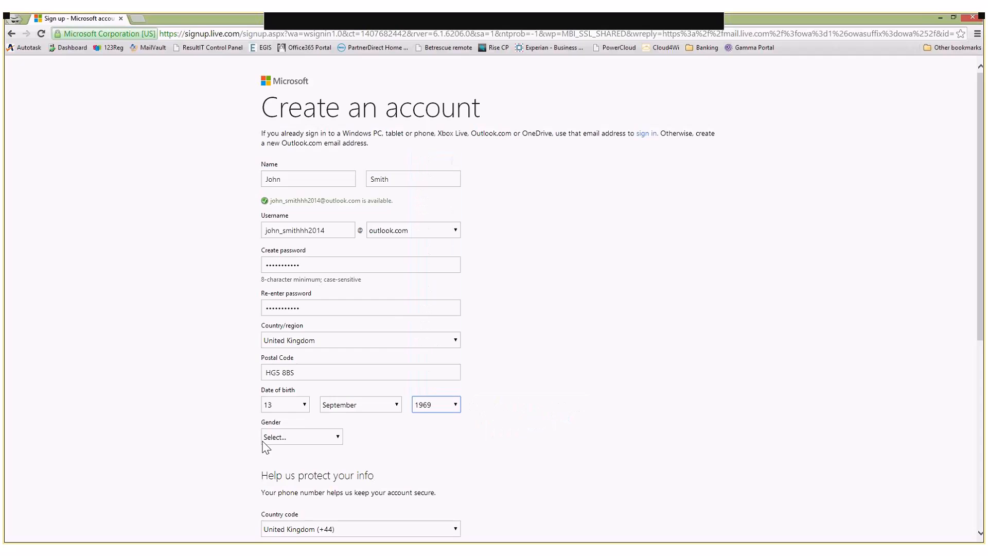
Set the gender to Male
click(294, 445)
click(295, 470)
scroll(205, 427, down, 4)
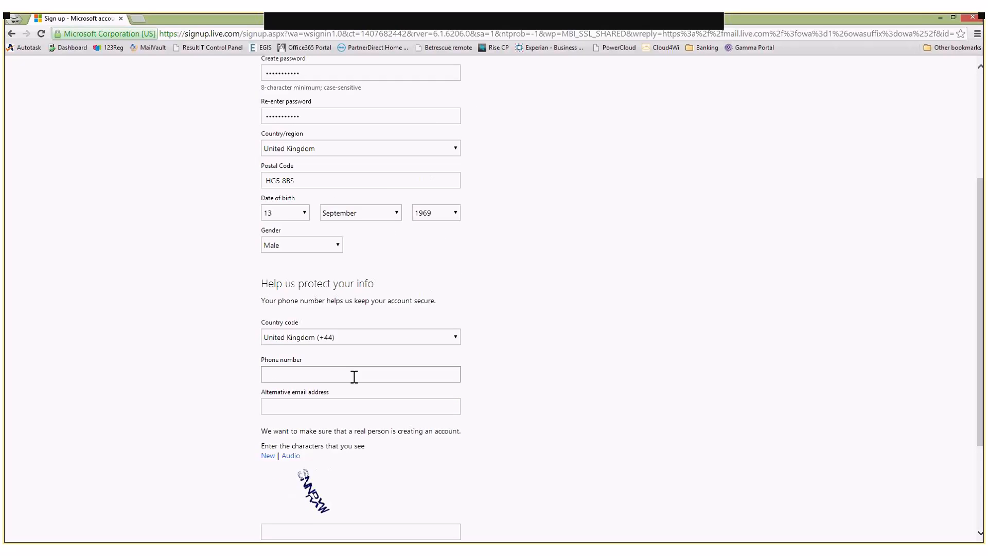
Fill in the alternative email address for password recovery
click(351, 401)
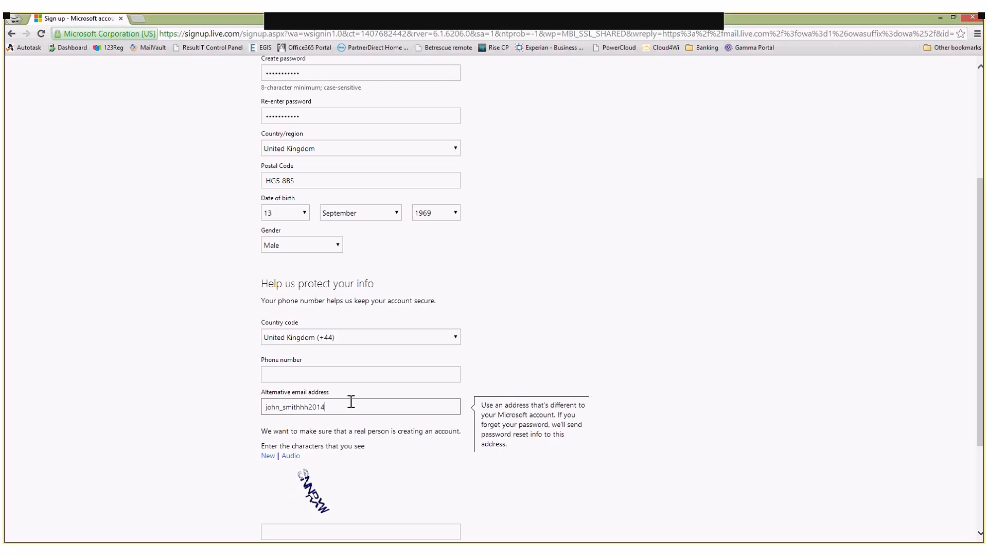
Enter the characters shown in the verification picture
scroll(195, 368, down, 2)
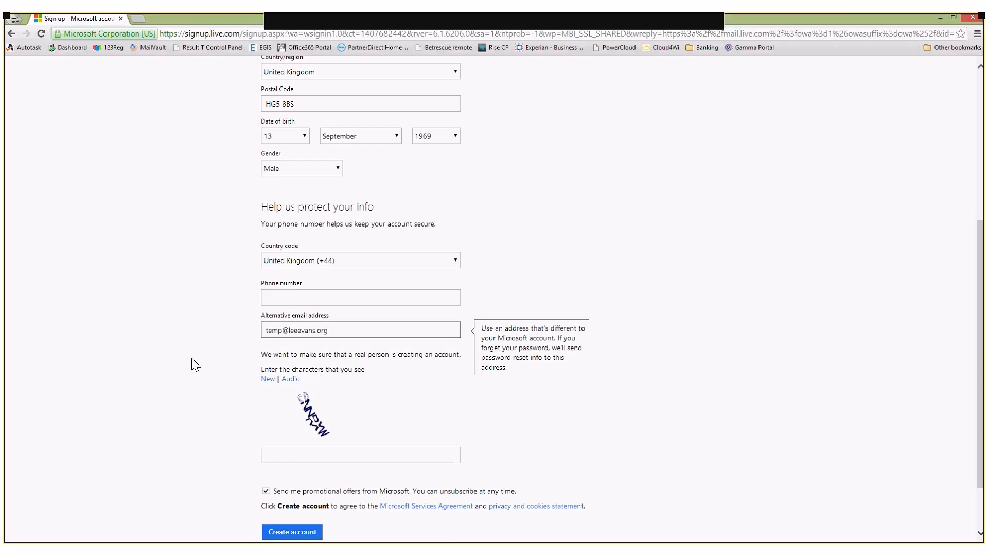
click(324, 460)
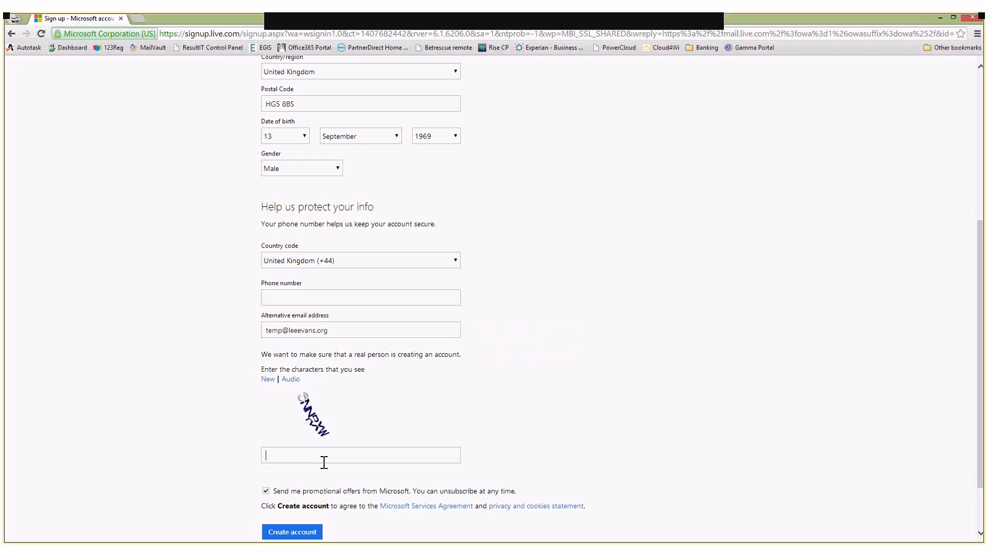
text(SNNP)
text(XW)
Opt out of promotional offers from Microsoft
click(266, 490)
scroll(153, 323, up, 4)
scroll(152, 322, down, 5)
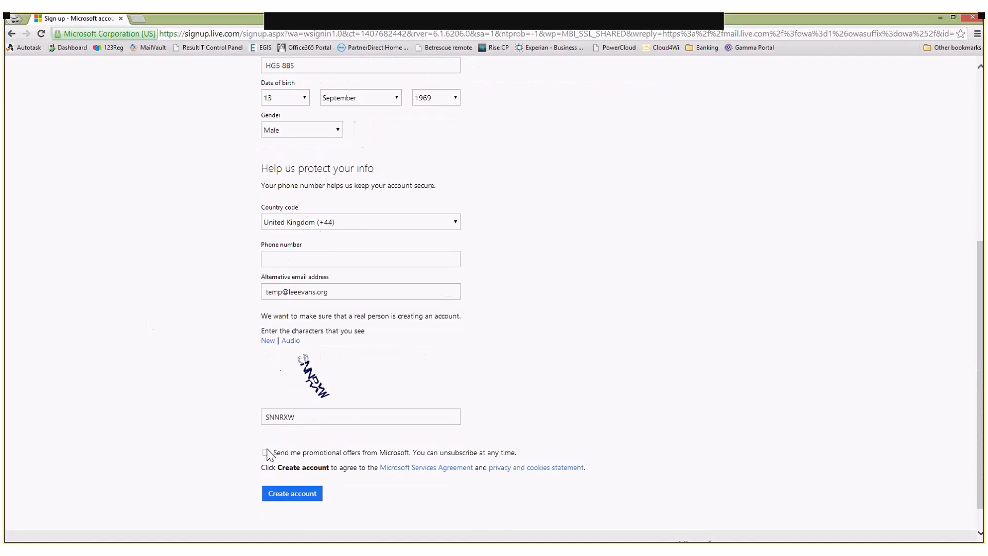
Try to submit the form to create the account
click(289, 462)
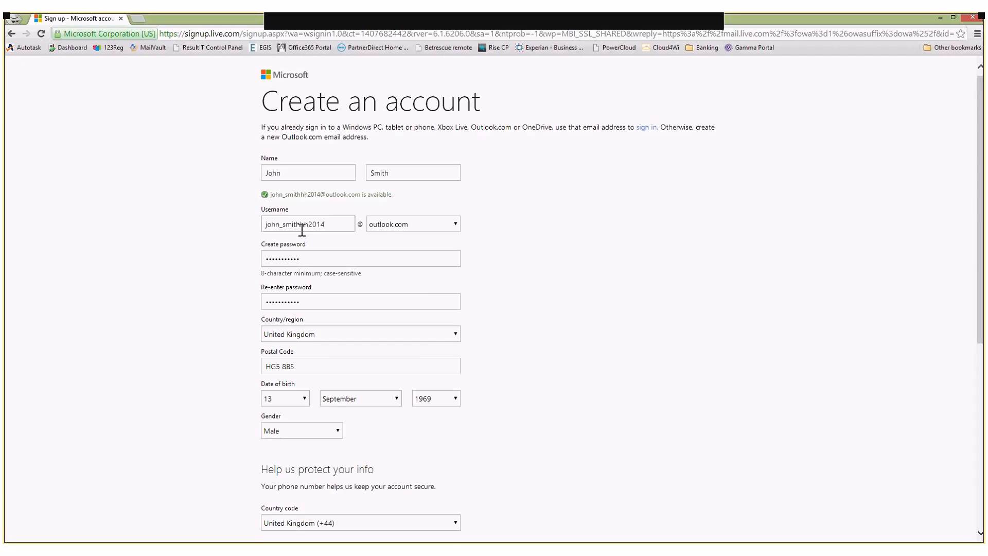
scroll(302, 230, down, 5)
scroll(291, 442, down, 1)
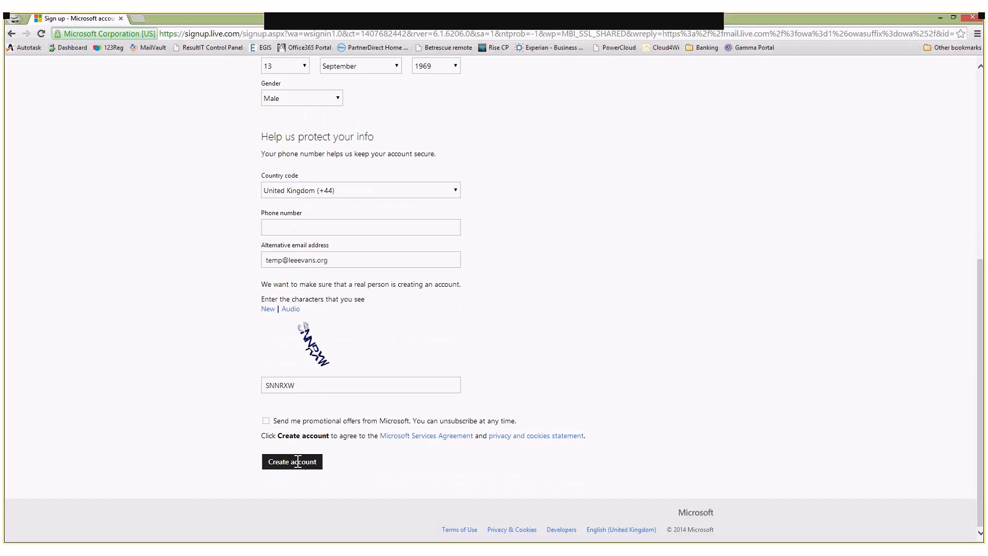
click(297, 461)
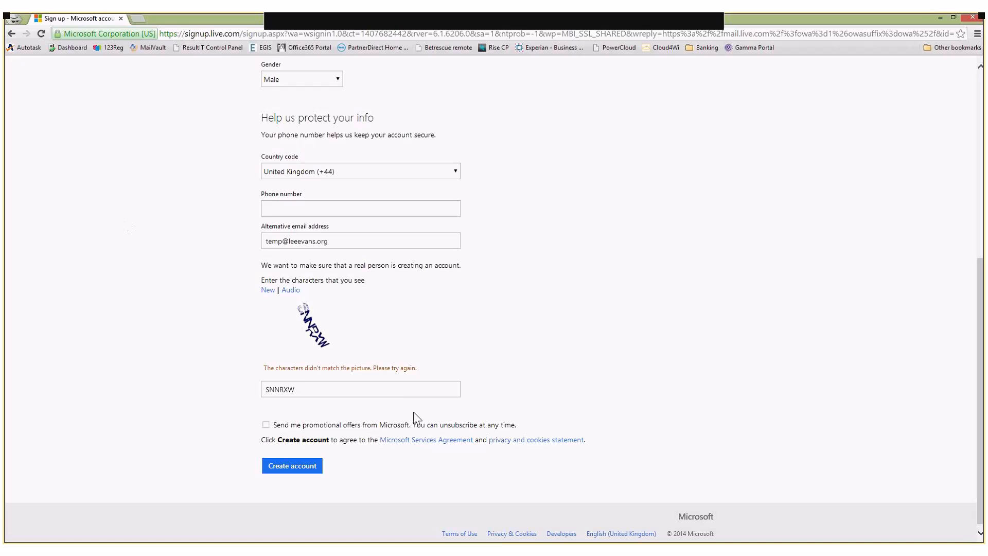
Enter the new verification characters and submit the account creation
text(XGL)
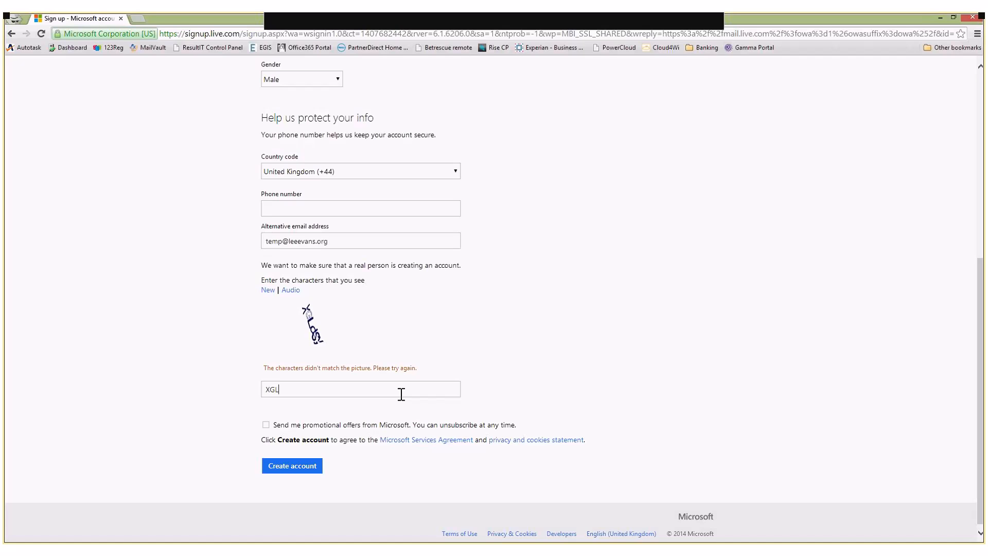
text(dSy)
key(Return)
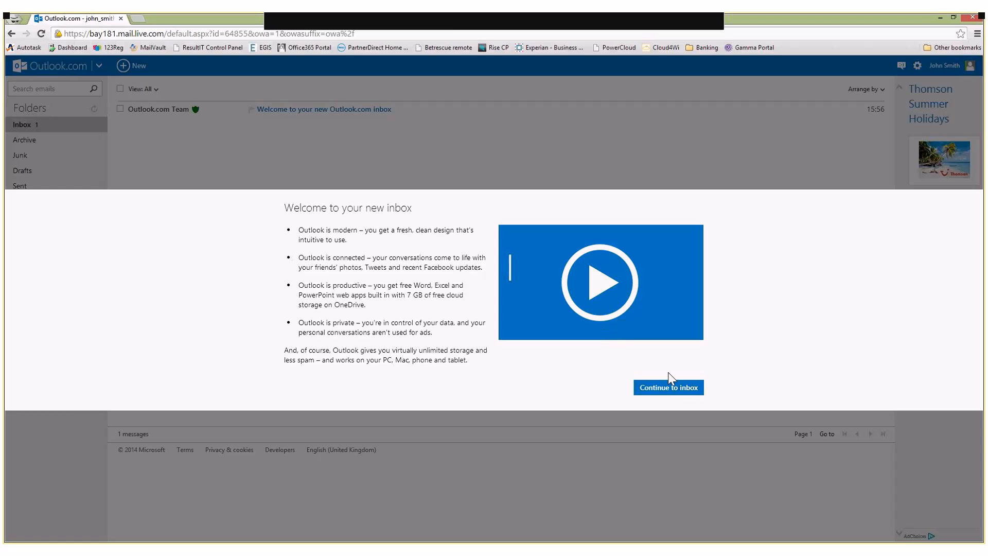
Continue past the welcome screen into the new inbox
click(681, 387)
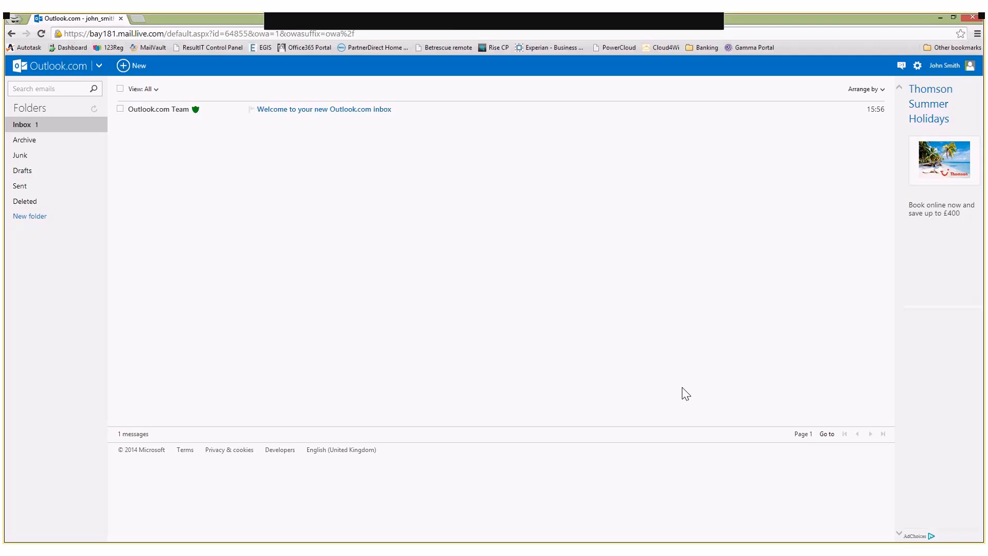
click(138, 19)
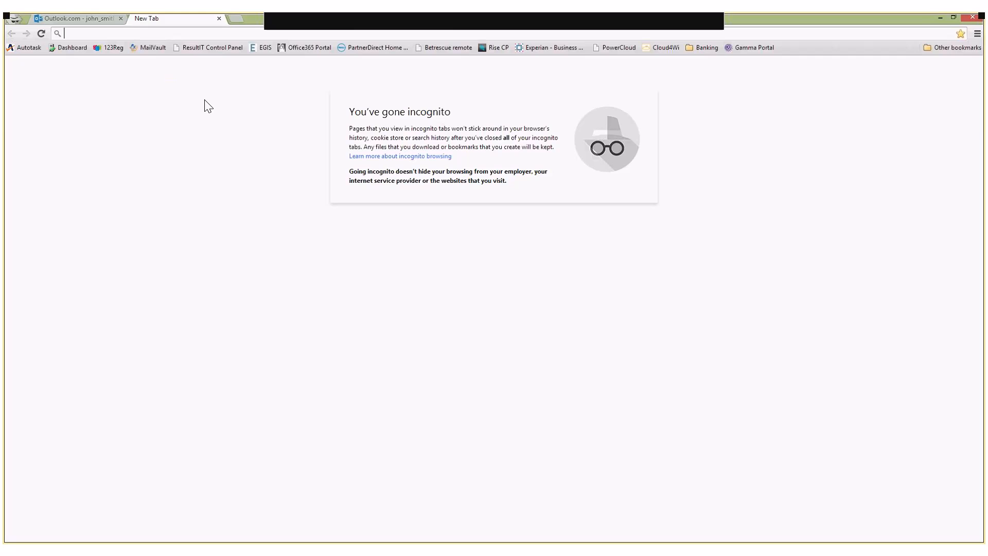
text(https://mail)
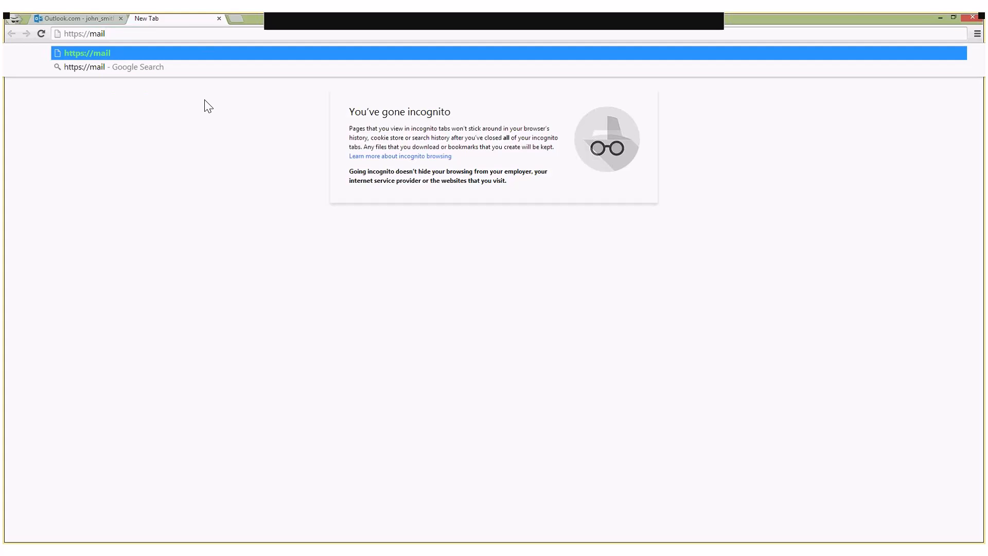
text(1.vital-clou)
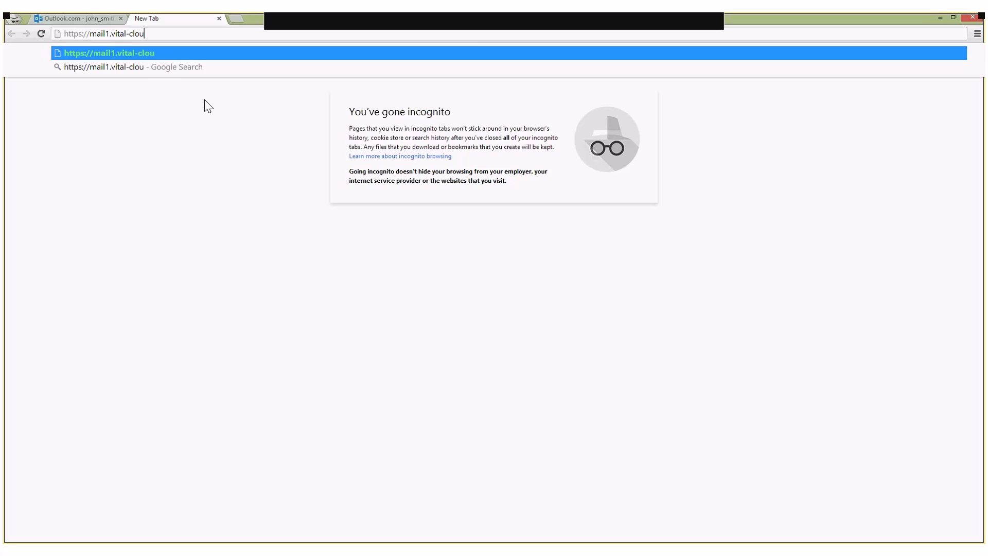
text(d.com)
key(Return)
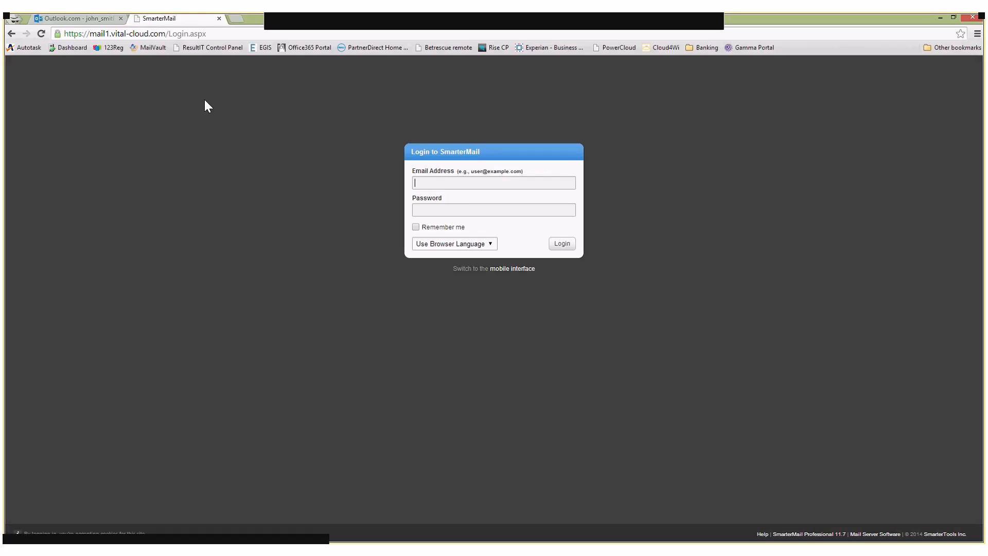
Log in to SmarterMail with the alternative email address and its password
click(458, 181)
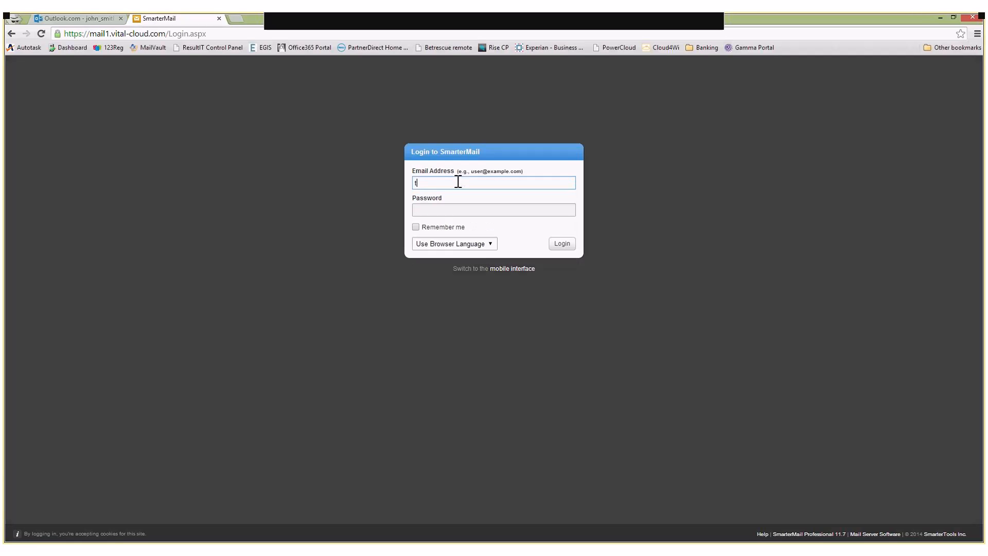
key(Tab)
text(•••••••)
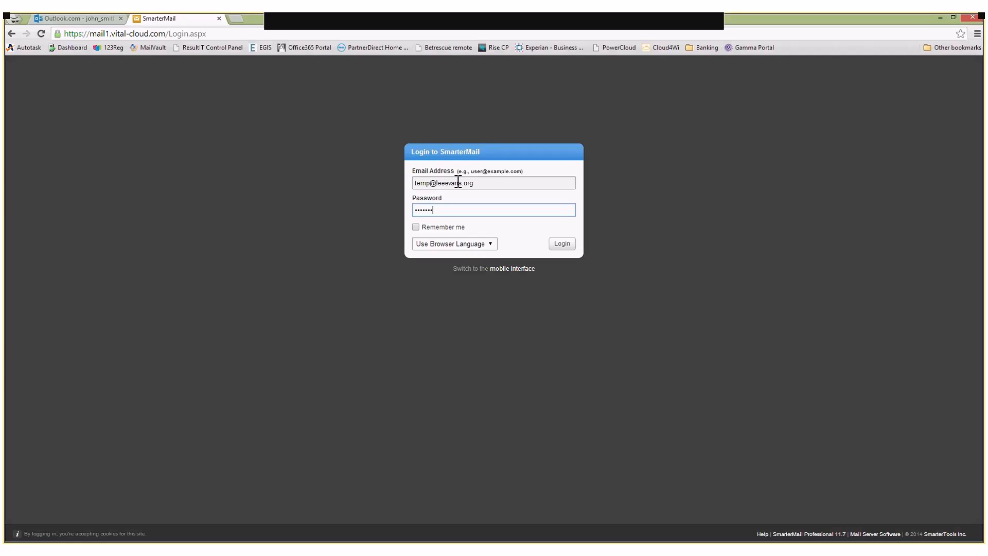
text(•)
key(Return)
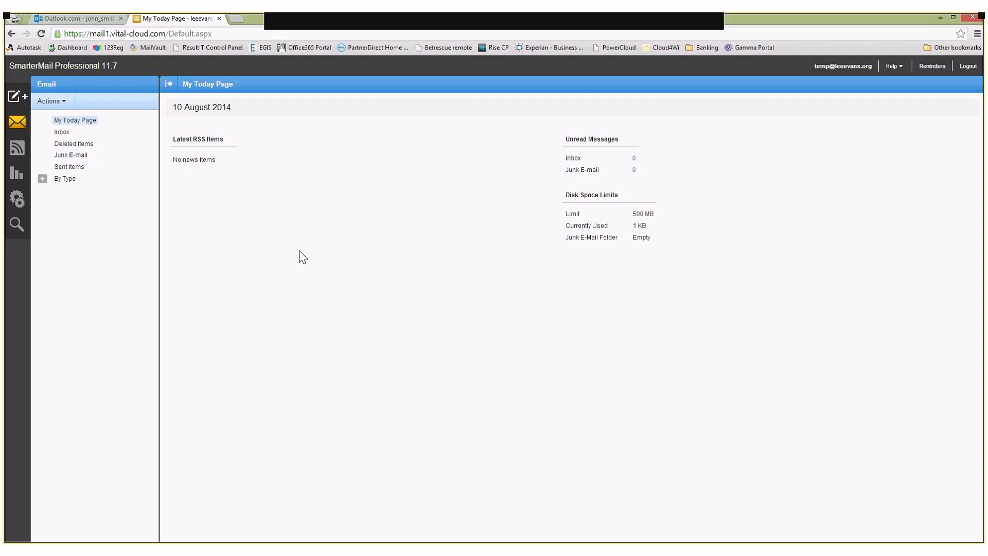
Open the account settings
click(24, 203)
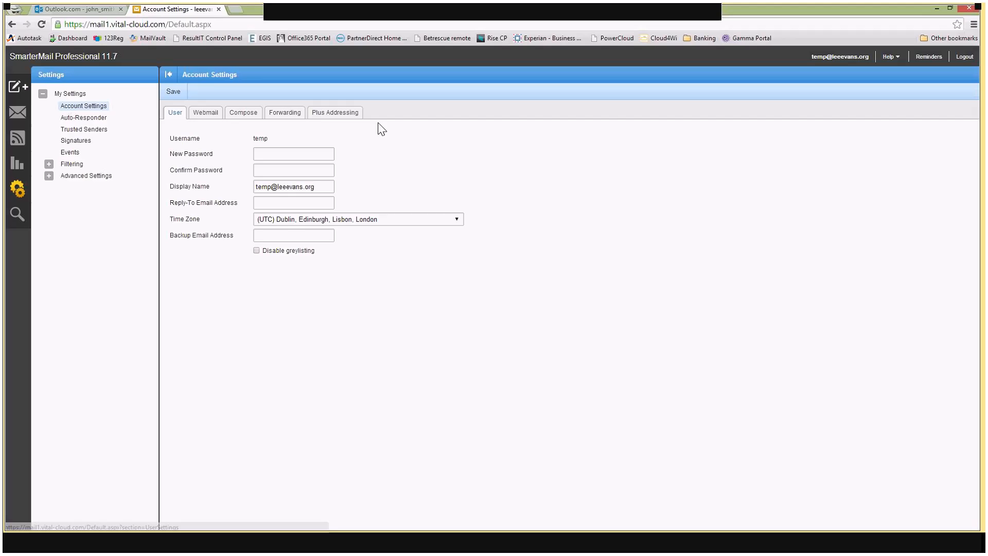
Set the SmarterMail account to forward mail to the new Outlook.com address, enable deleting messages when forwarded, and save
click(284, 113)
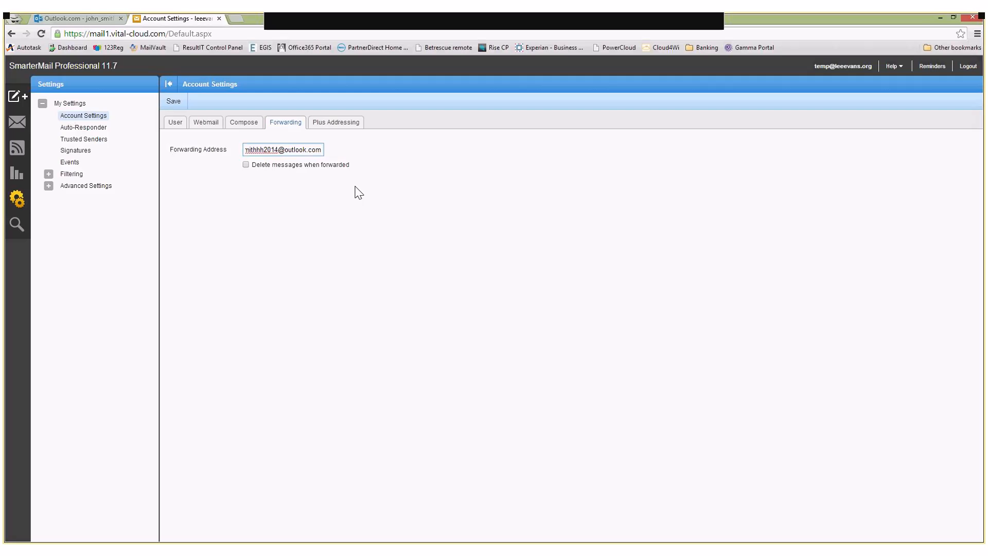
key(Home)
drag(249, 149, 384, 150)
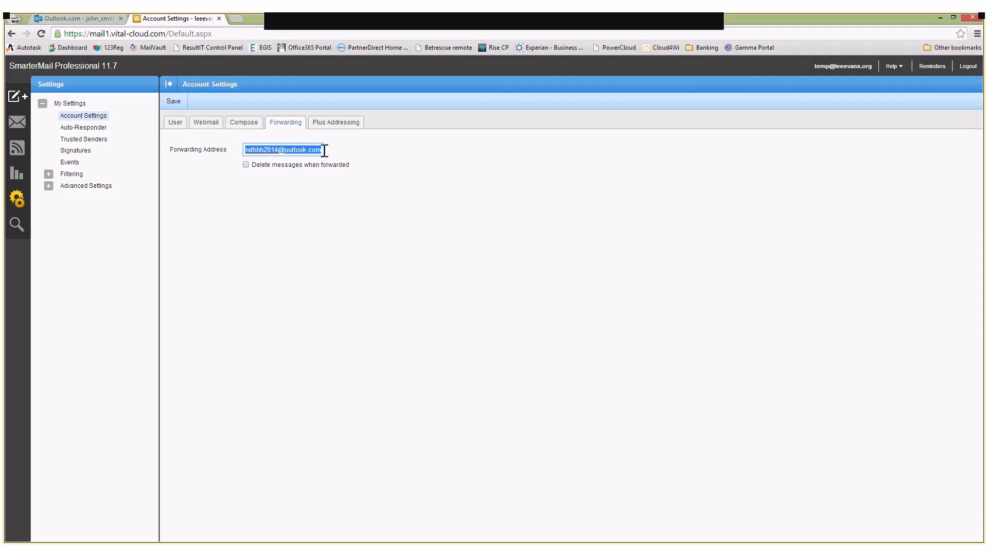
click(246, 165)
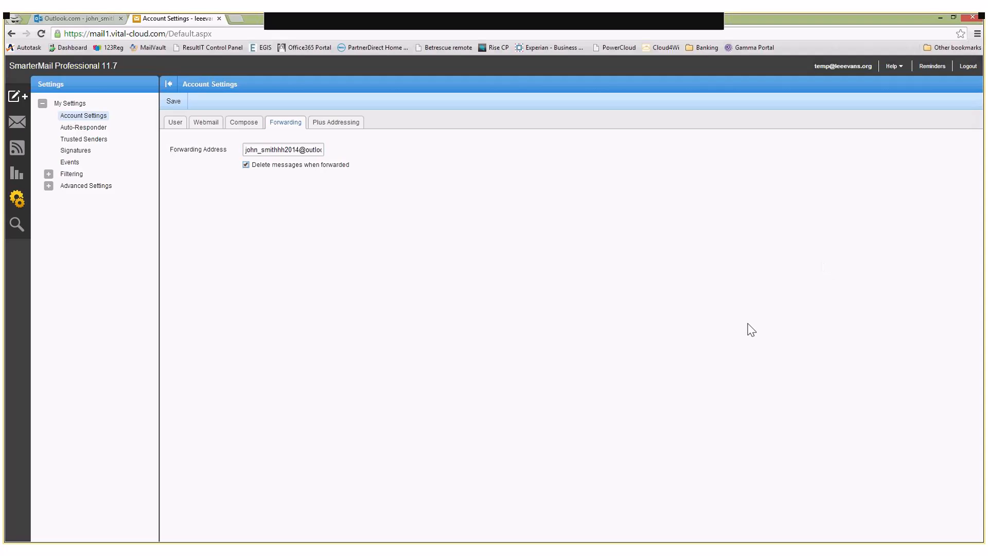
click(185, 104)
Open the Outlook.com options for email accounts and start adding a send-only account with advanced options
click(93, 20)
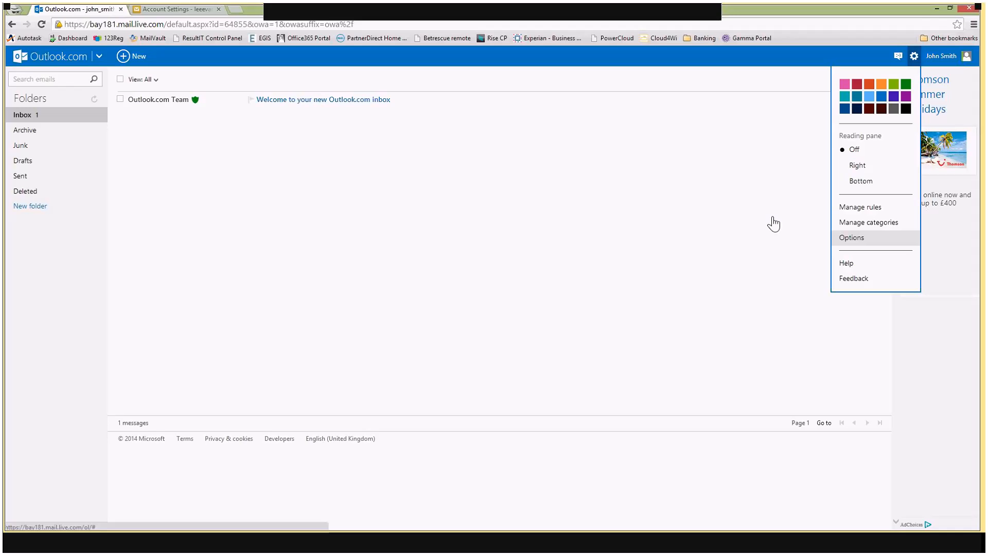
click(852, 238)
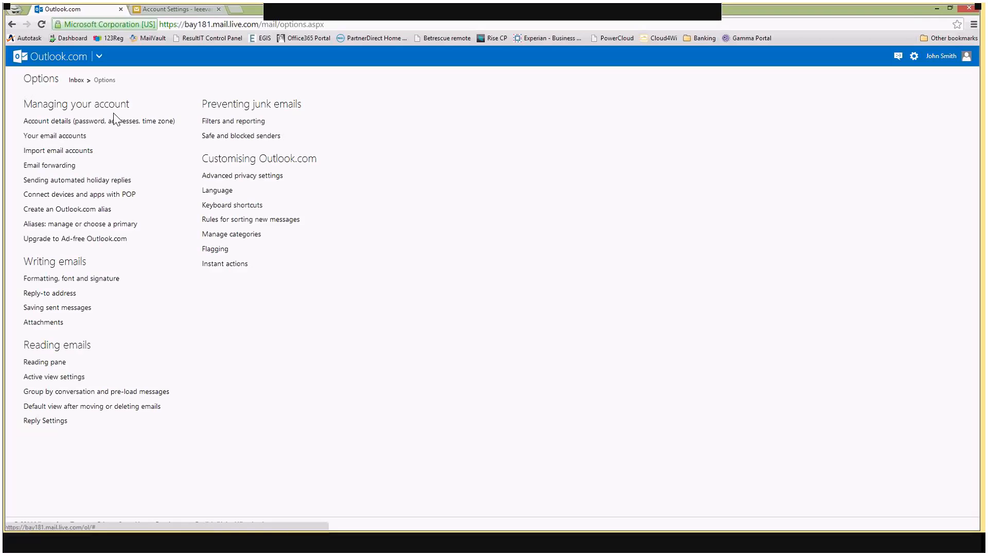
click(74, 136)
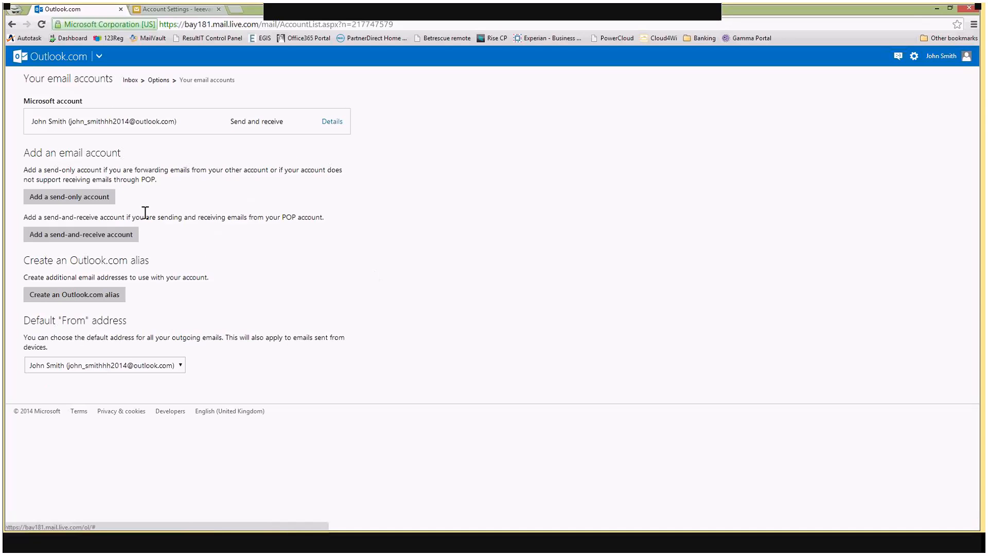
click(97, 202)
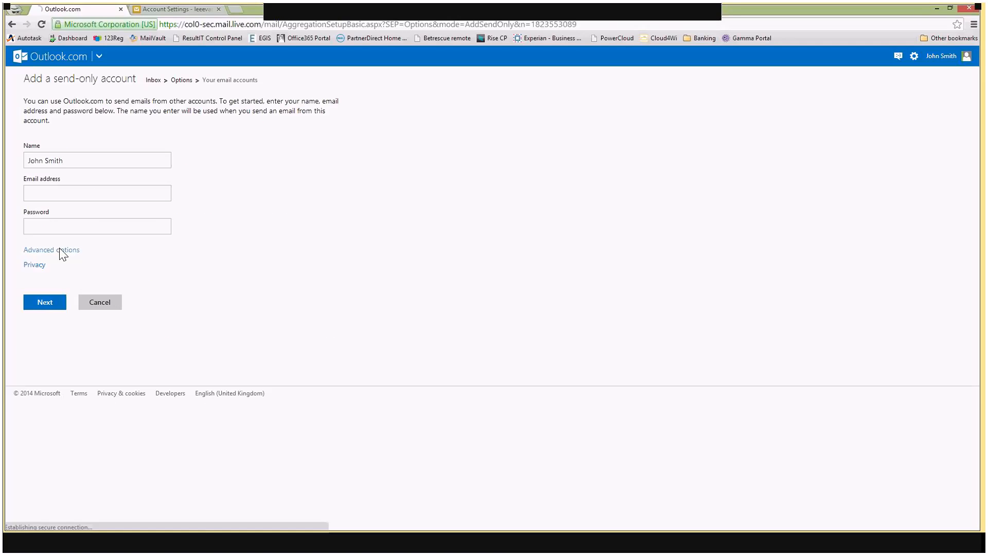
click(61, 250)
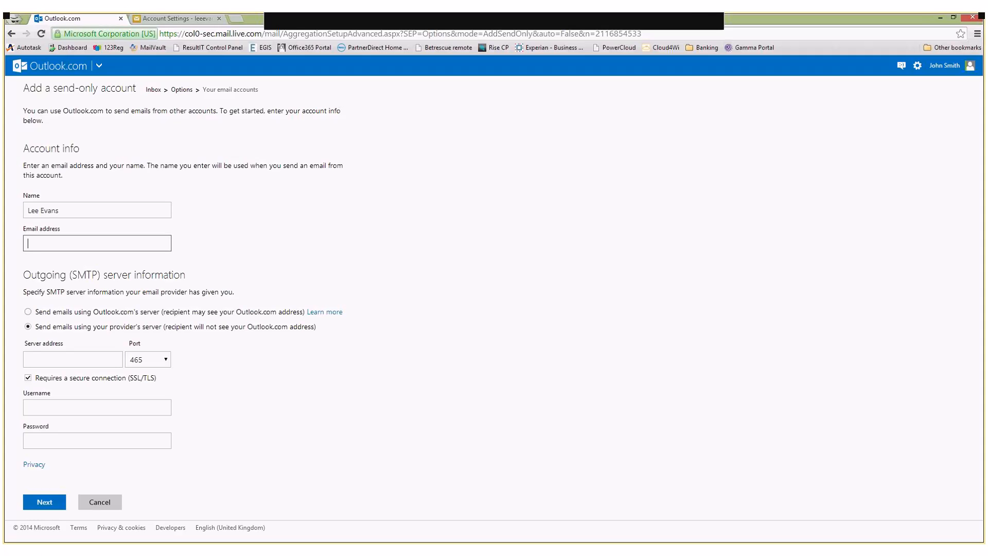
Enter the SmarterMail account's e-mail address as the send-only account's email address
click(90, 200)
click(90, 206)
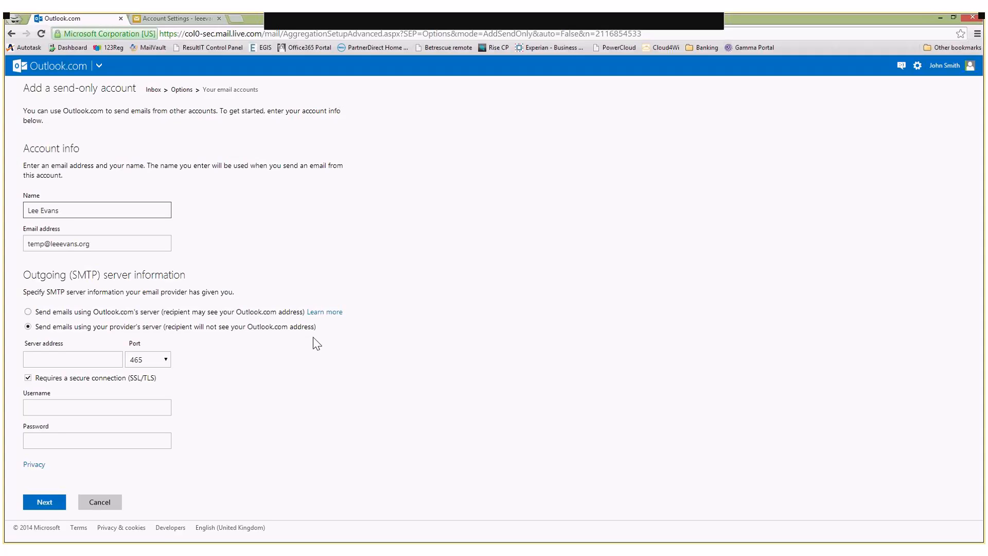
Set the outgoing SMTP server address to mail1.vital-cloud.com and the port to 587
click(91, 356)
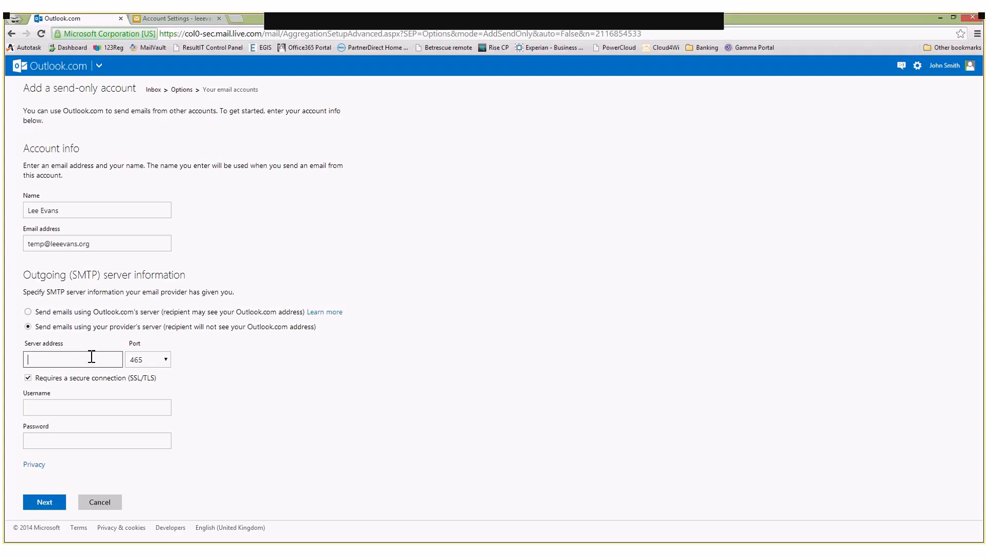
text(mail1.vital-cloud.com)
click(164, 359)
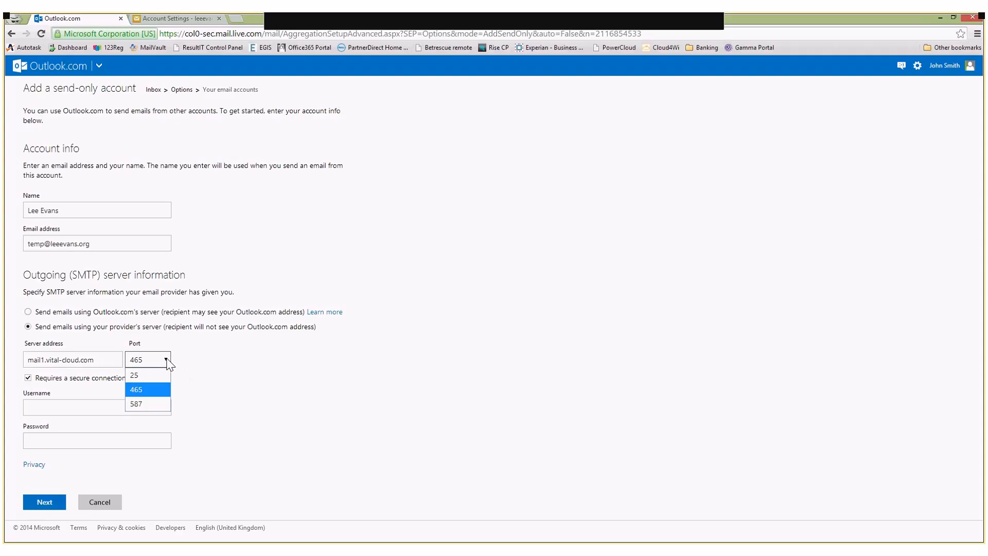
click(160, 410)
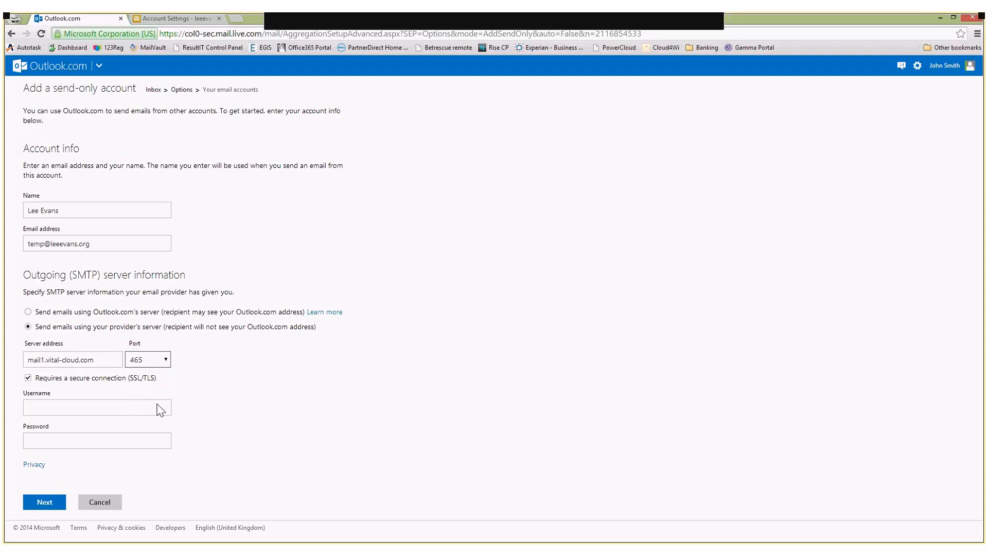
Enter the SmarterMail account's e-mail address as the SMTP username
click(85, 412)
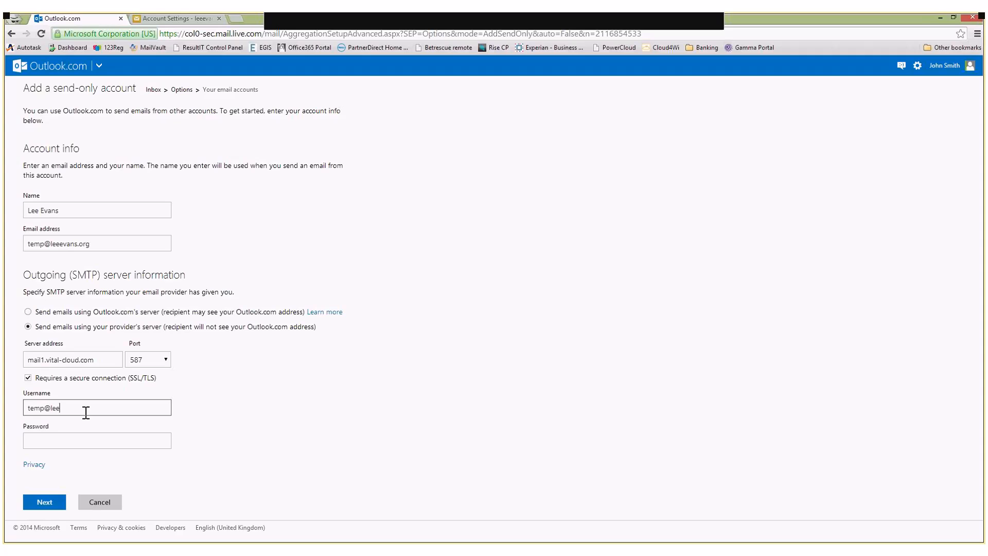
key(Tab)
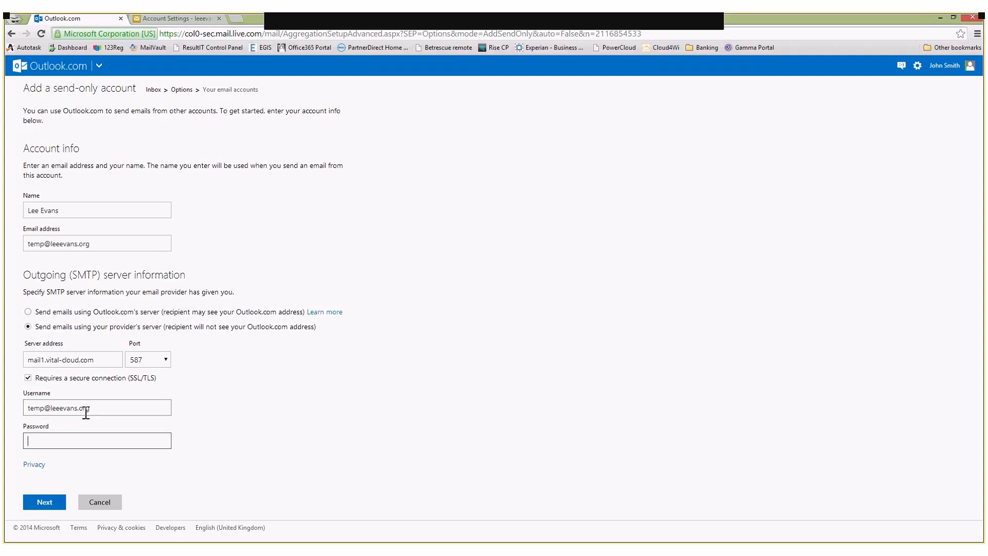
Enter the SMTP account password and submit the send-only account
text(•••••••••)
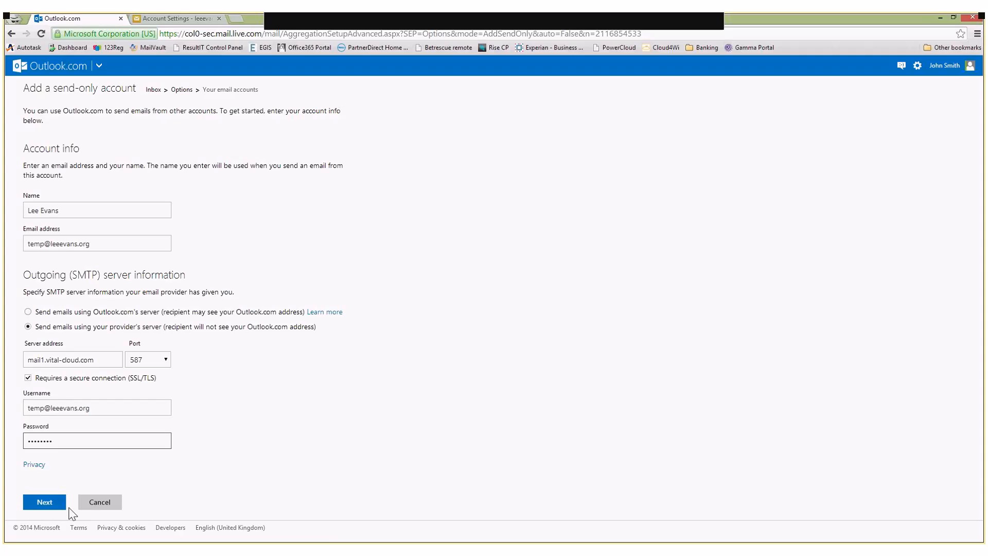
click(65, 505)
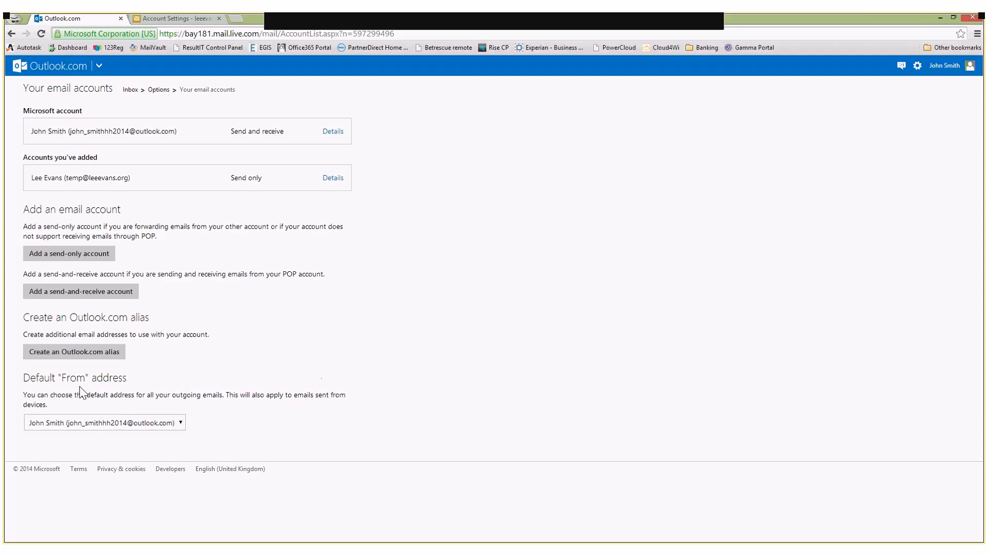
Set the default From address to the newly added send-only account
click(177, 423)
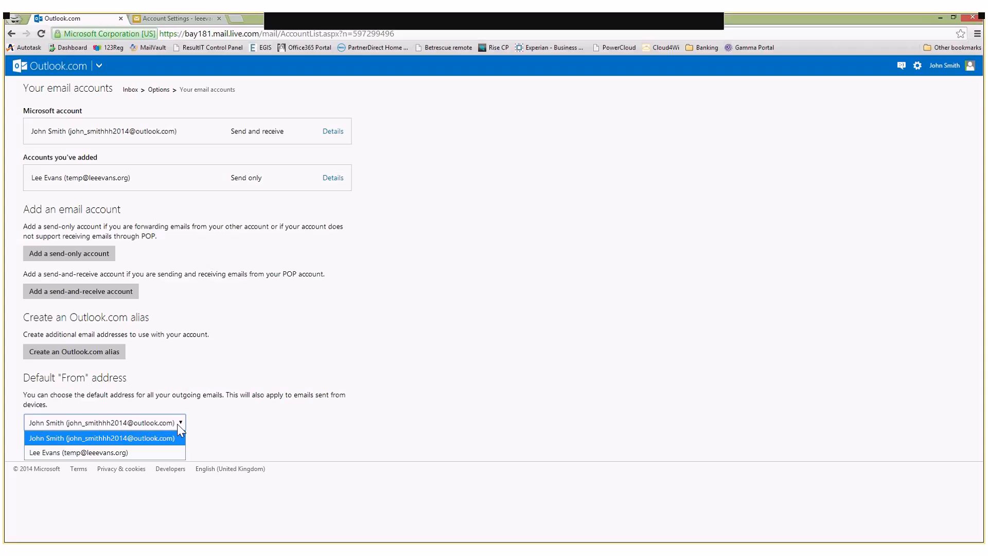
click(128, 454)
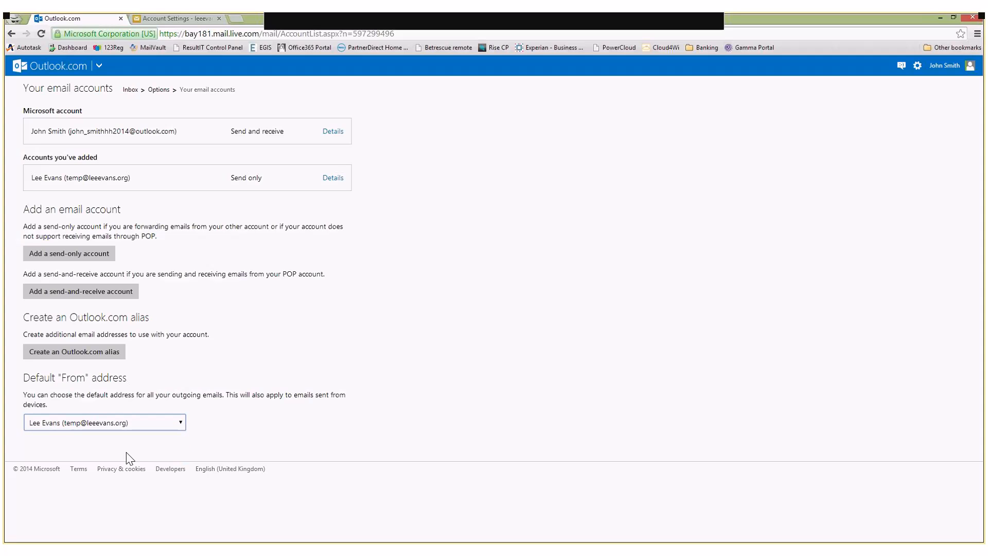
click(256, 446)
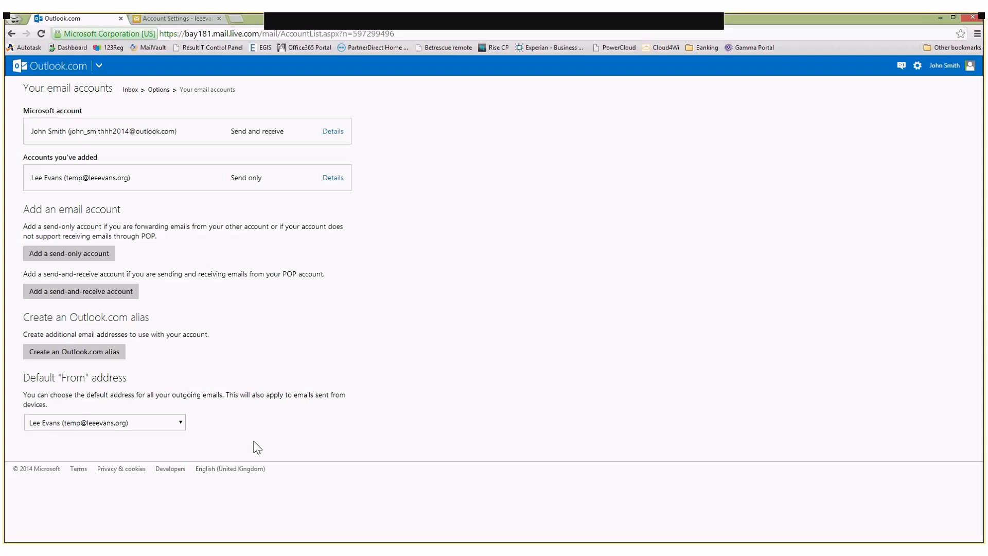
Review the email accounts list again and return to the mailbox
click(159, 90)
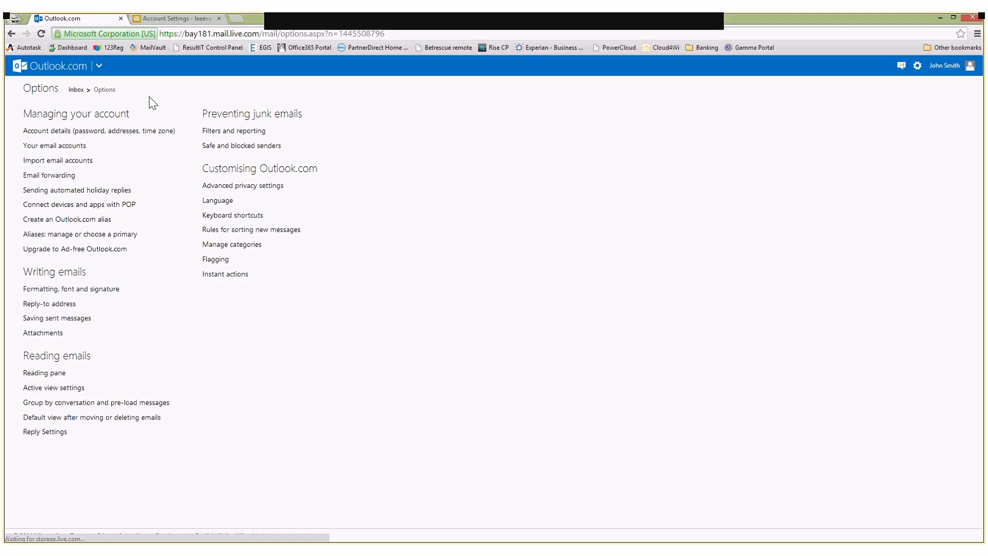
click(71, 147)
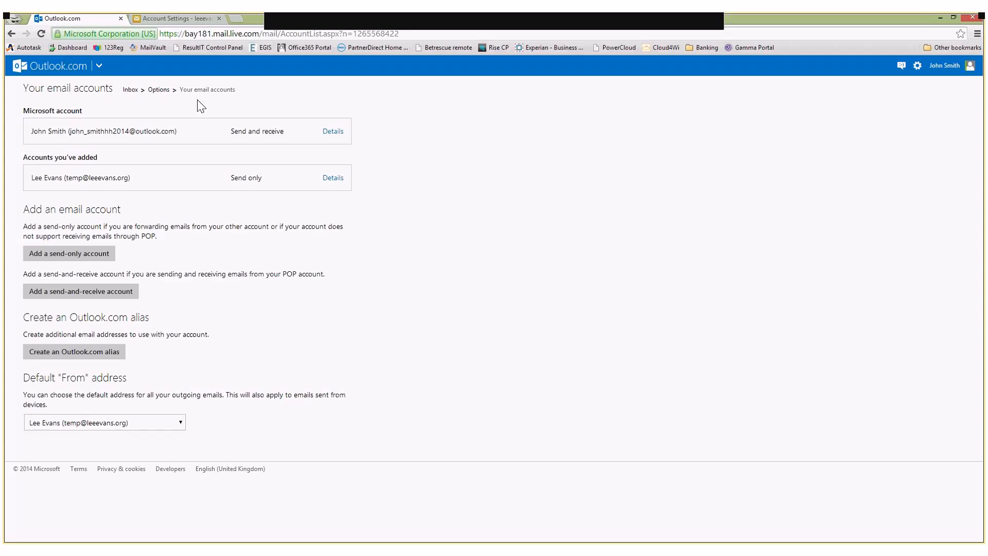
click(56, 68)
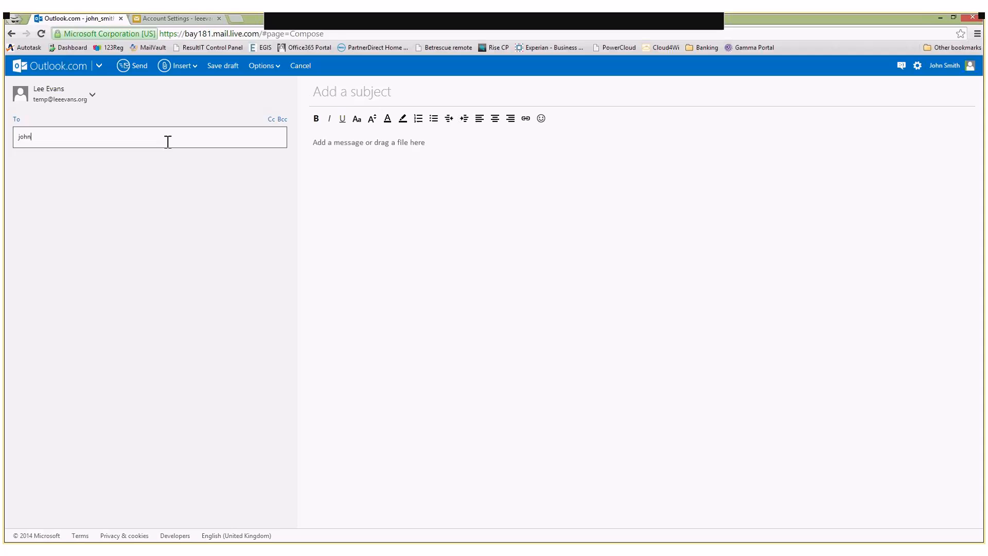
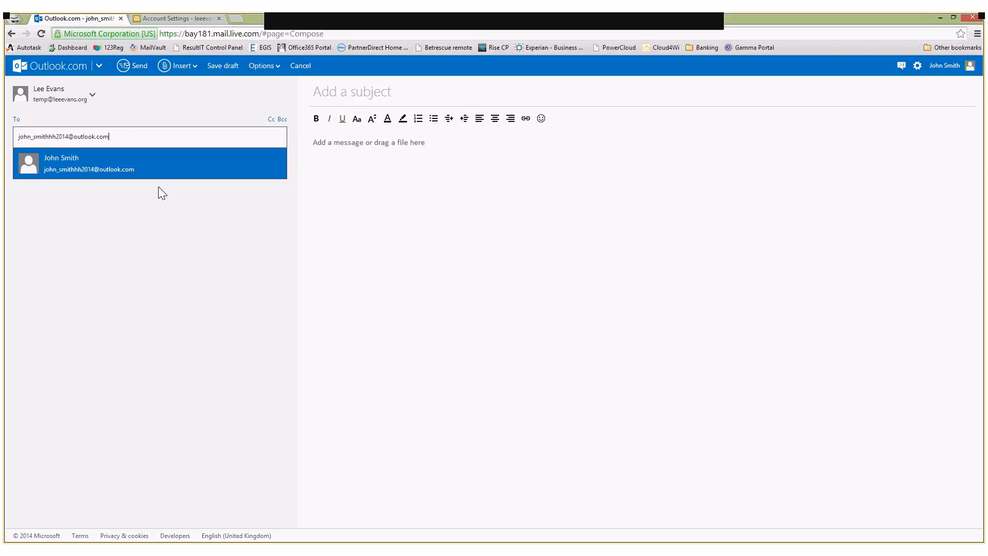
click(384, 95)
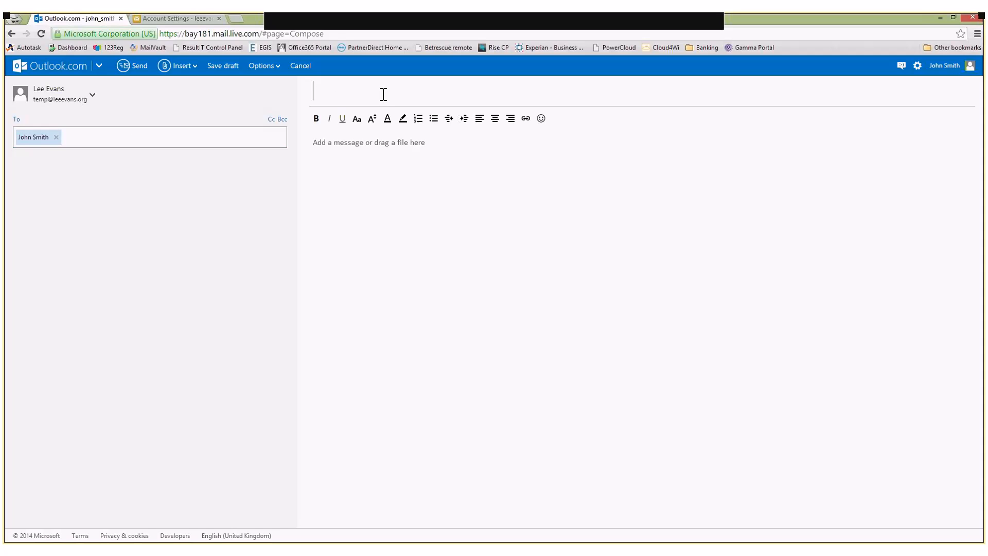
Address a new message to the SmarterMail account's e-mail address
click(82, 141)
key(BackSpace)
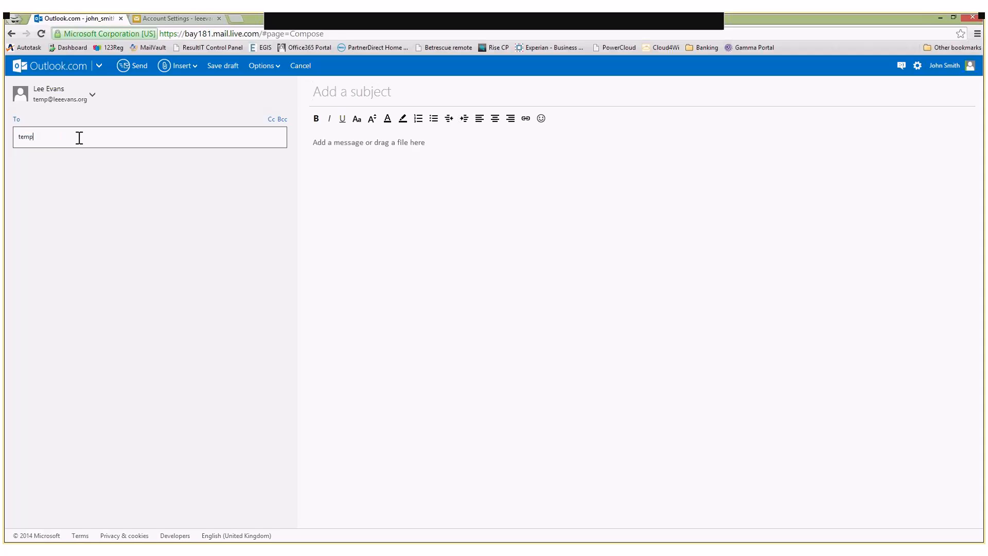
Give the message the subject test and the body text test please ignore
click(419, 92)
text(test)
click(400, 147)
text(test)
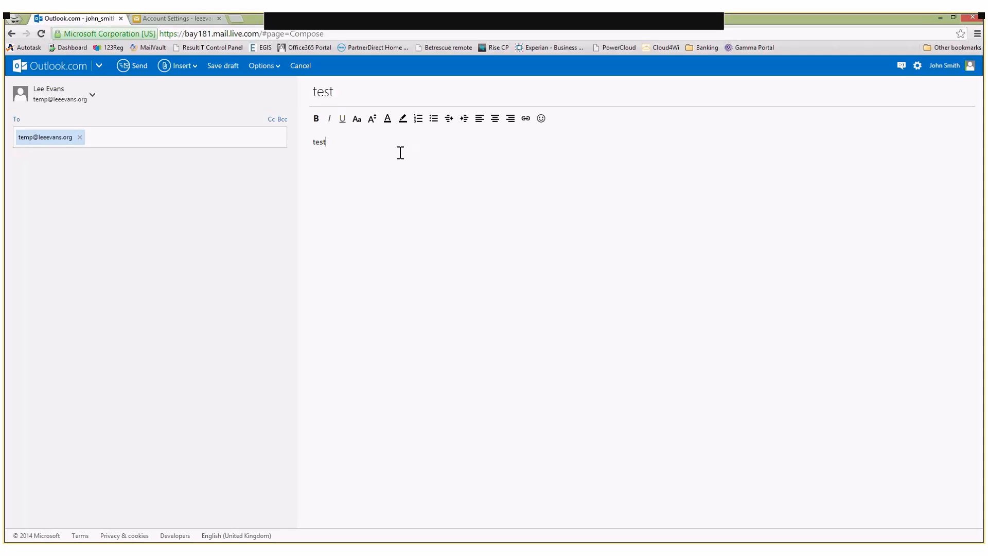
text( please ignore)
Send the message, completing the anti-spam verification by entering the displayed characters
click(128, 78)
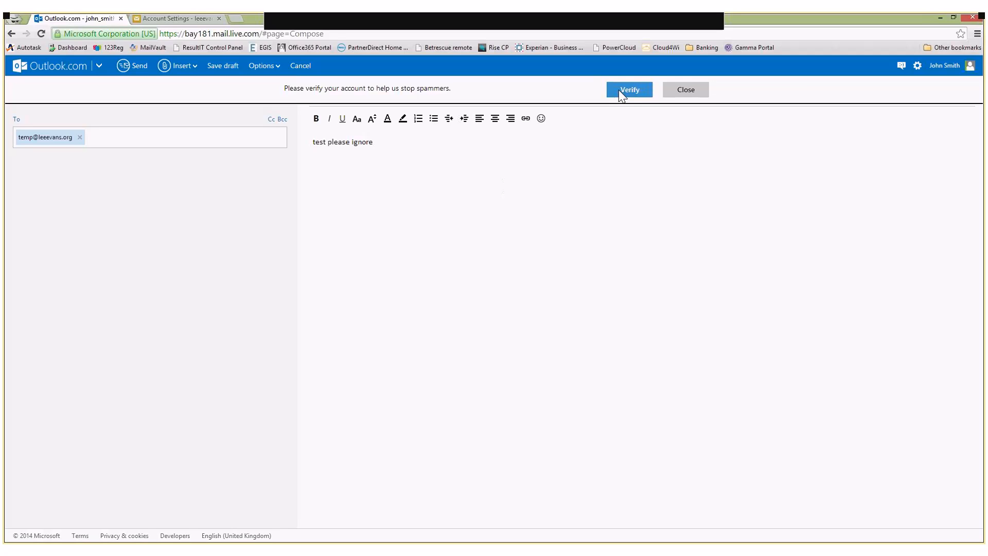
click(642, 97)
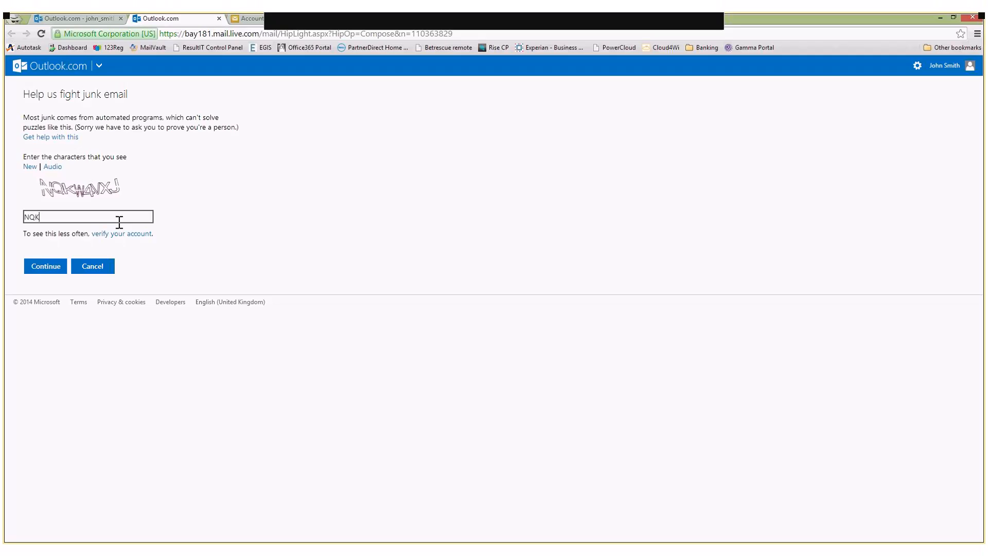
text(W4VXJ)
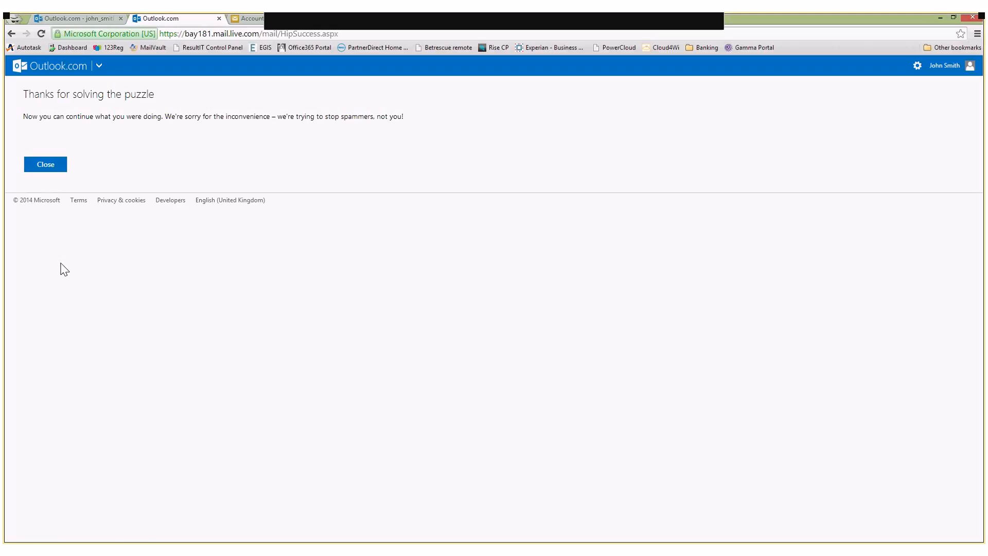
click(51, 170)
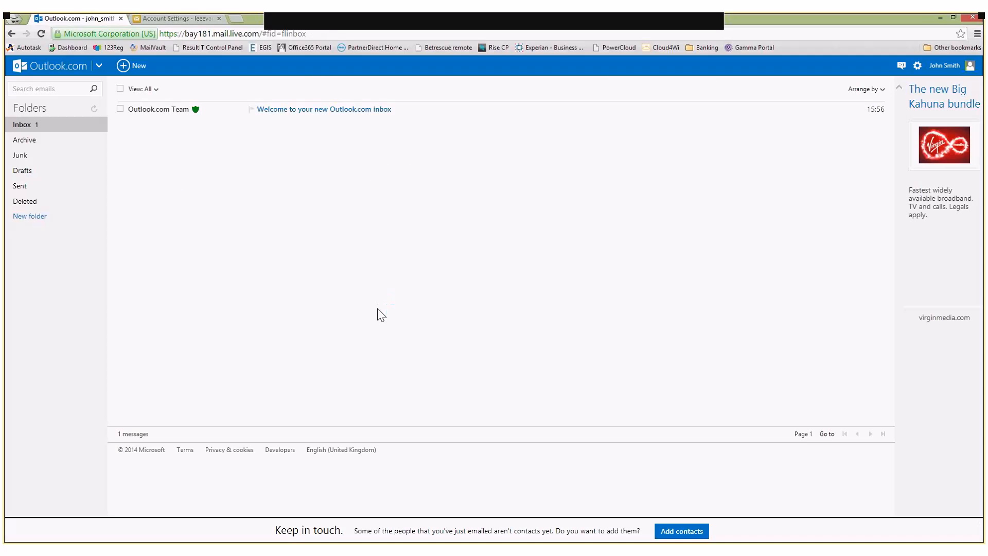
Select the welcome message in the inbox and delete it
click(120, 109)
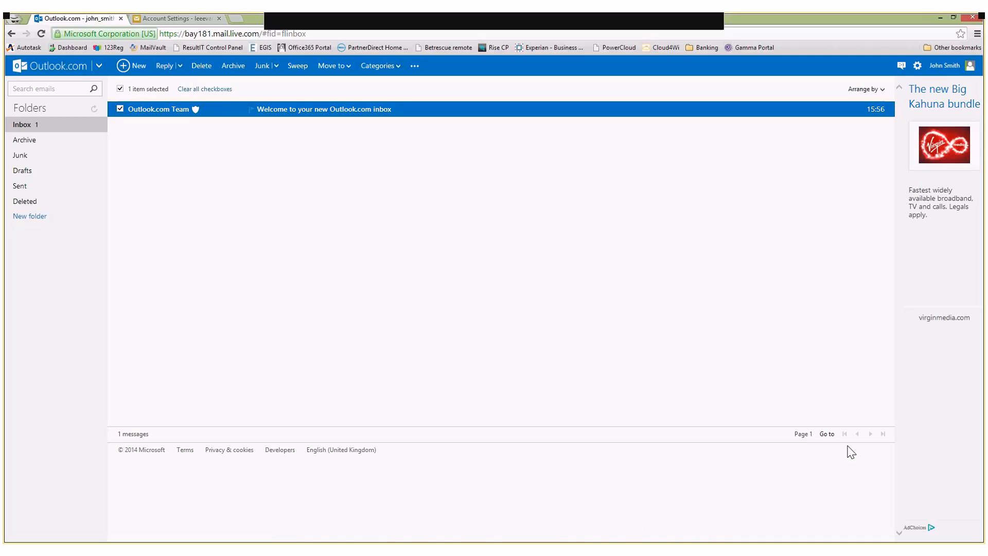
click(196, 73)
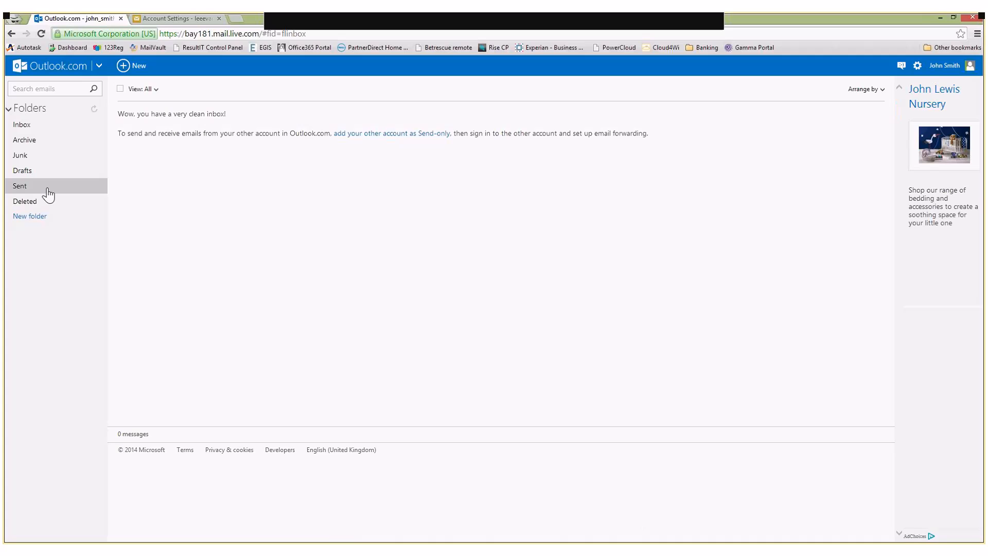
Check the Sent folder and the inbox for the test message
click(48, 193)
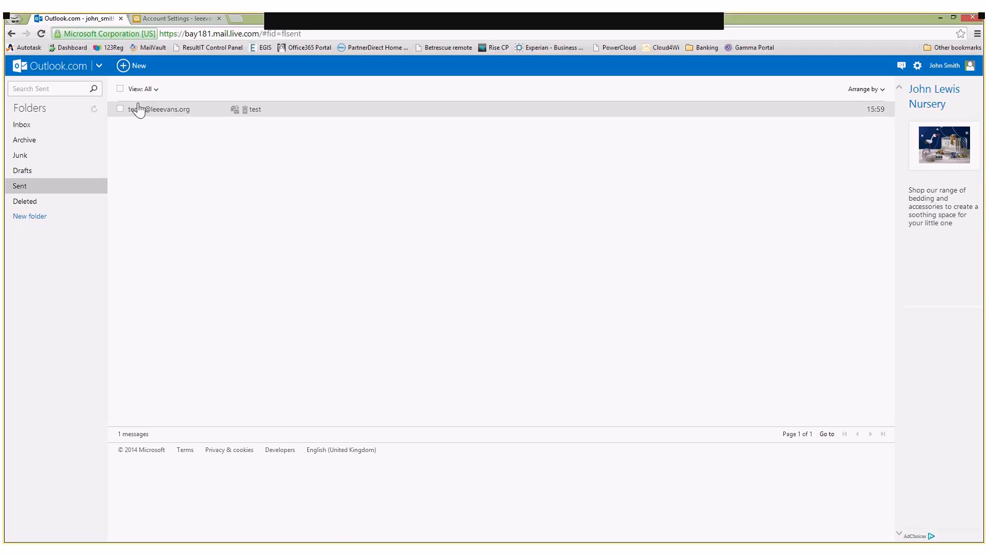
click(67, 132)
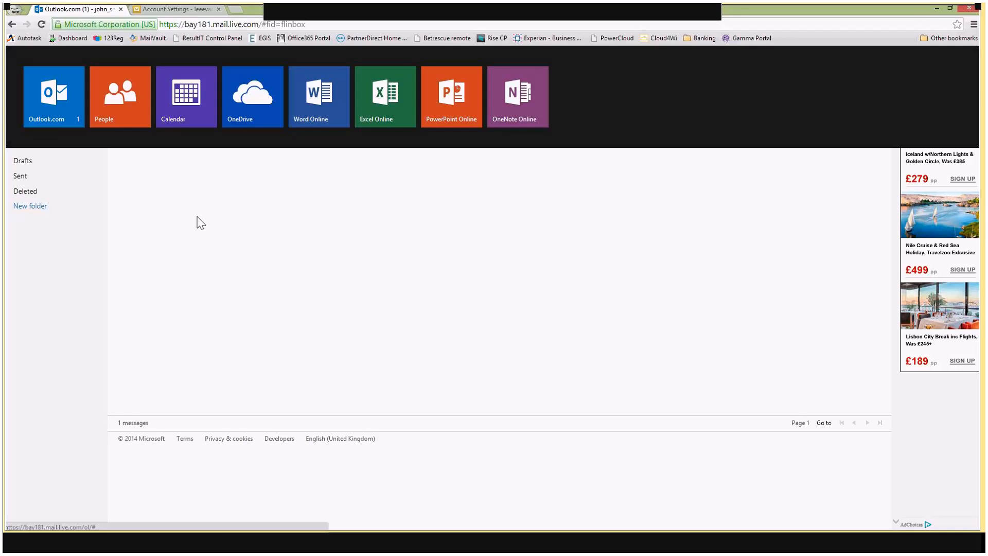
click(200, 222)
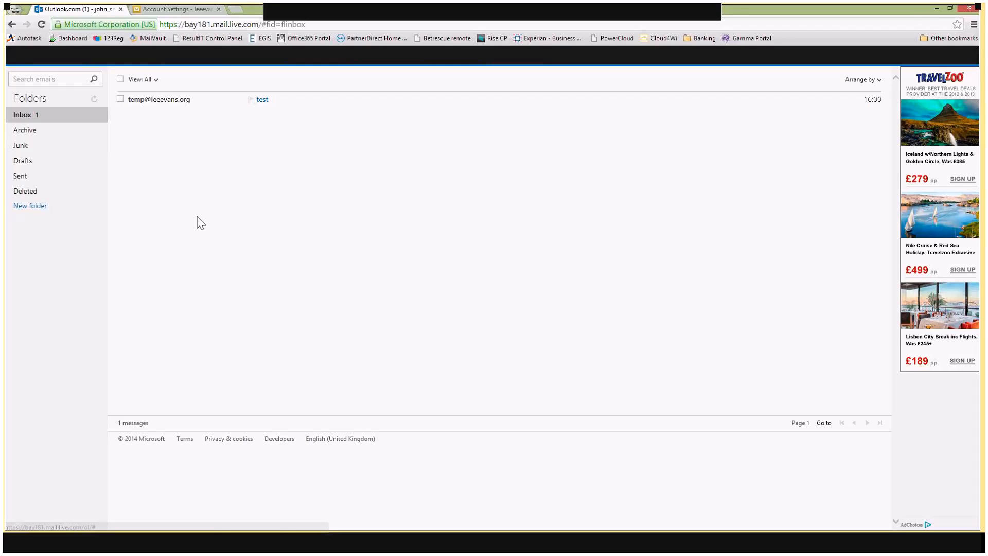